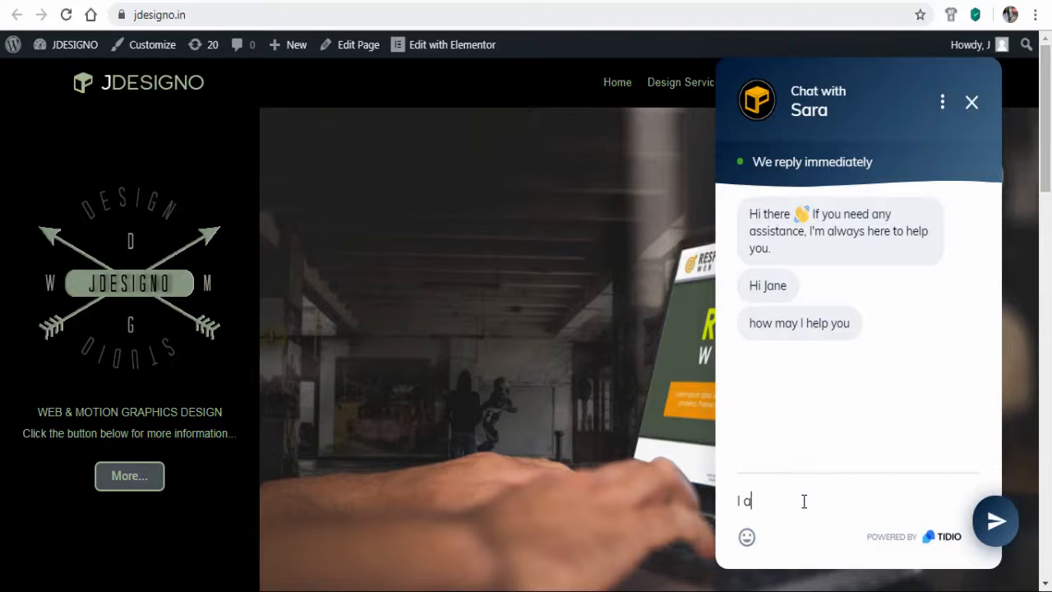
Send the chat message 'I am looking a website designer' on jdesigno.in
text(ing a website des)
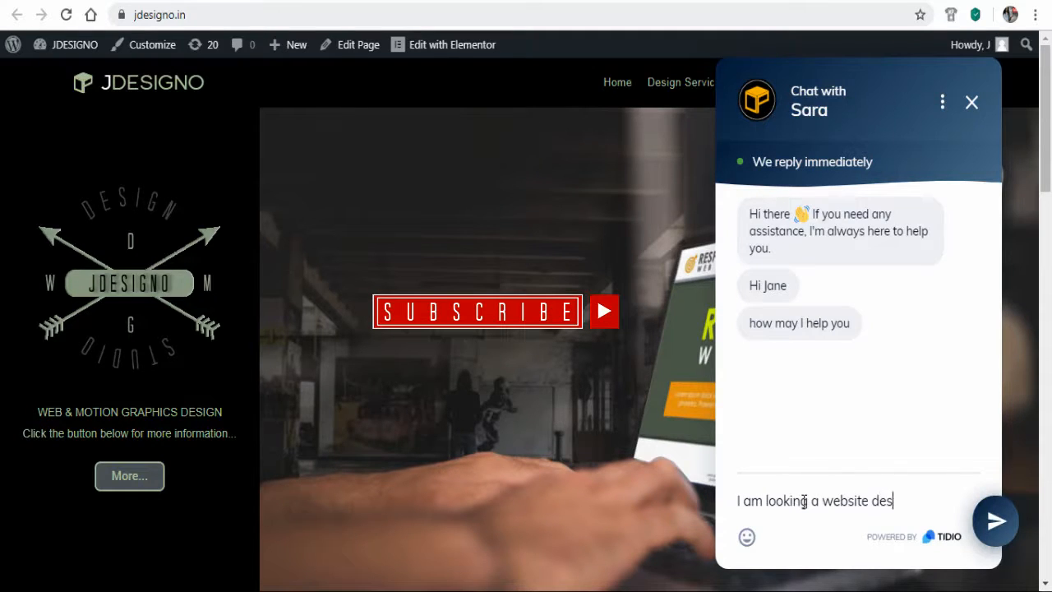
text(igner)
key(Return)
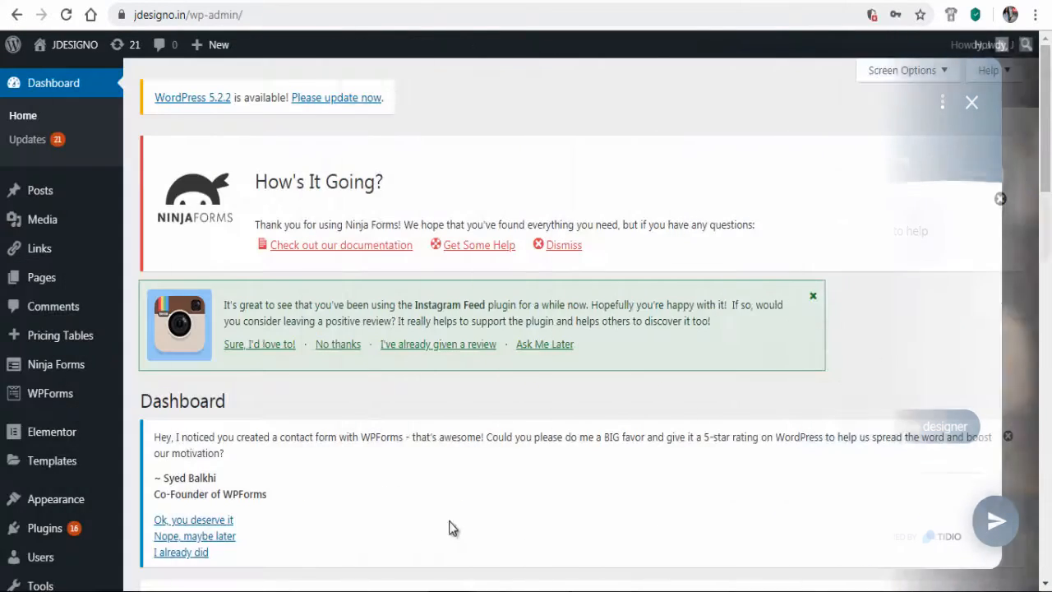
Install and activate the Tidio Live Chat plugin from Plugins > Add New
mouse_move(88, 535)
click(155, 517)
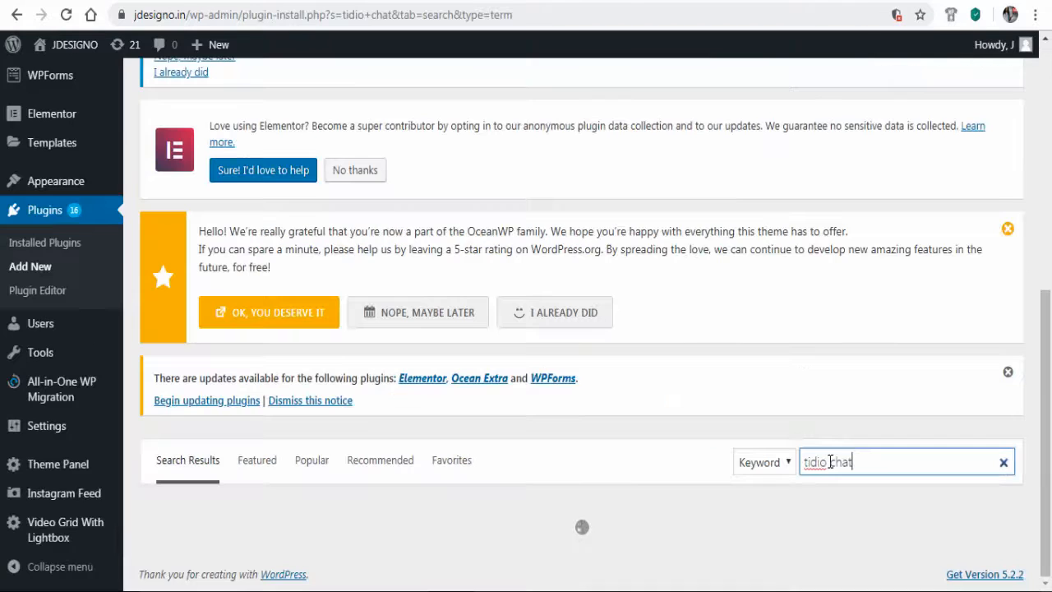
scroll(828, 461, down, 3)
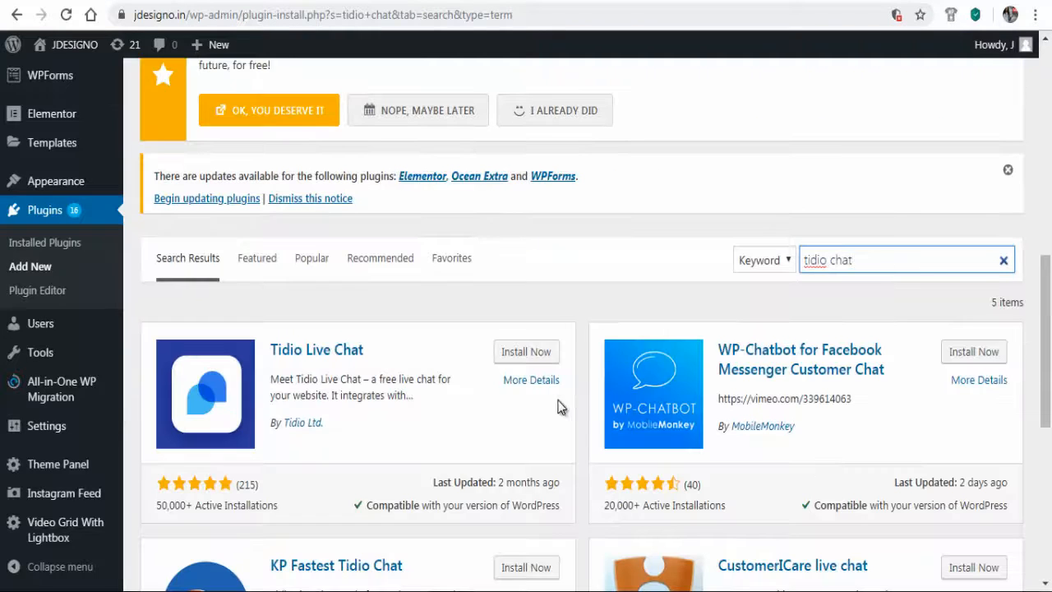
click(530, 362)
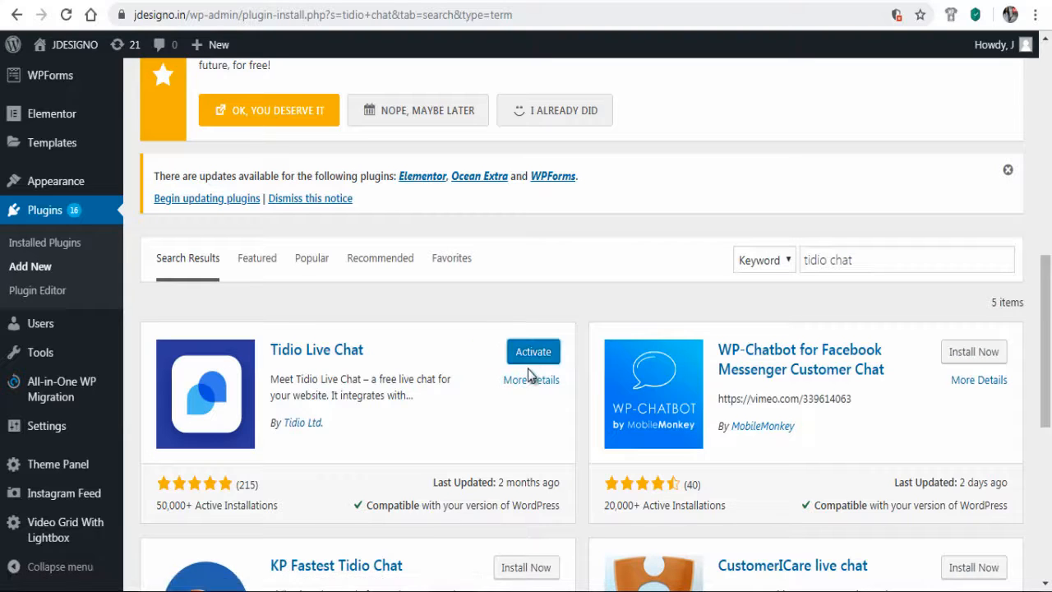
click(529, 360)
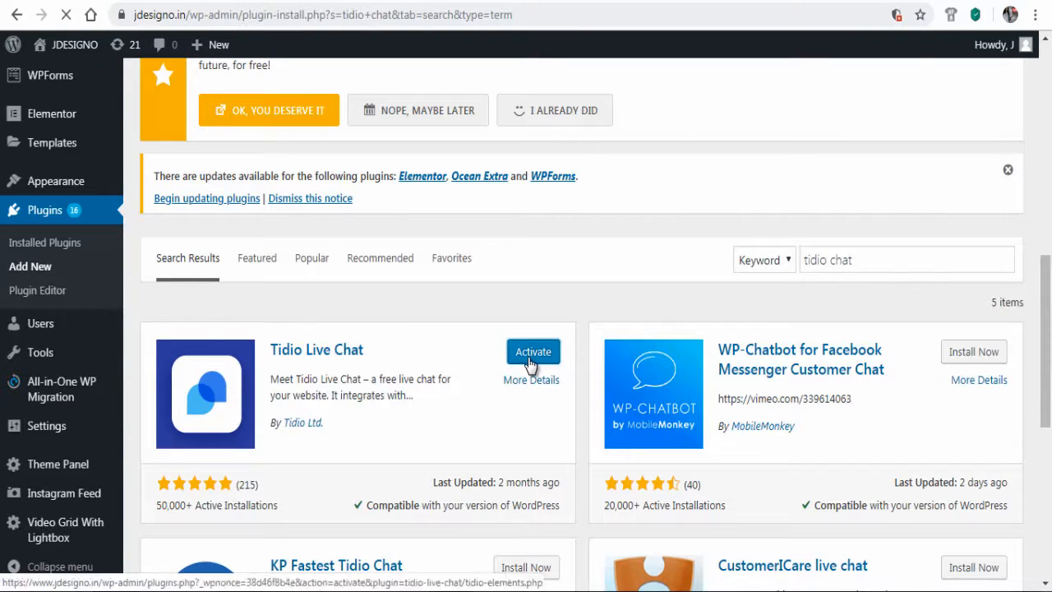
Open the Tidio Chat welcome page from the WordPress sidebar
scroll(525, 366, down, 6)
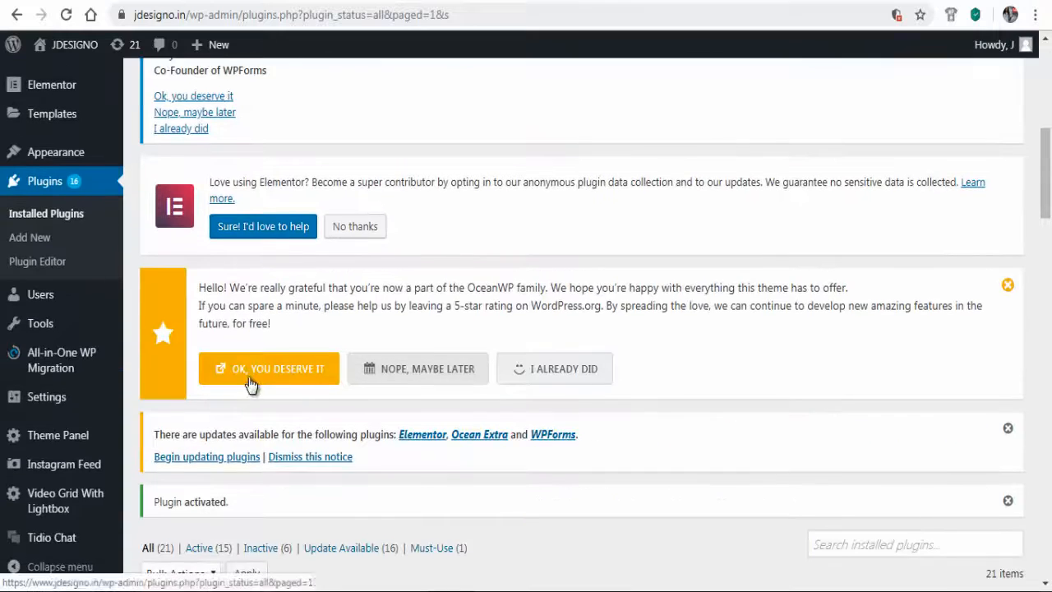
scroll(25, 397, down, 2)
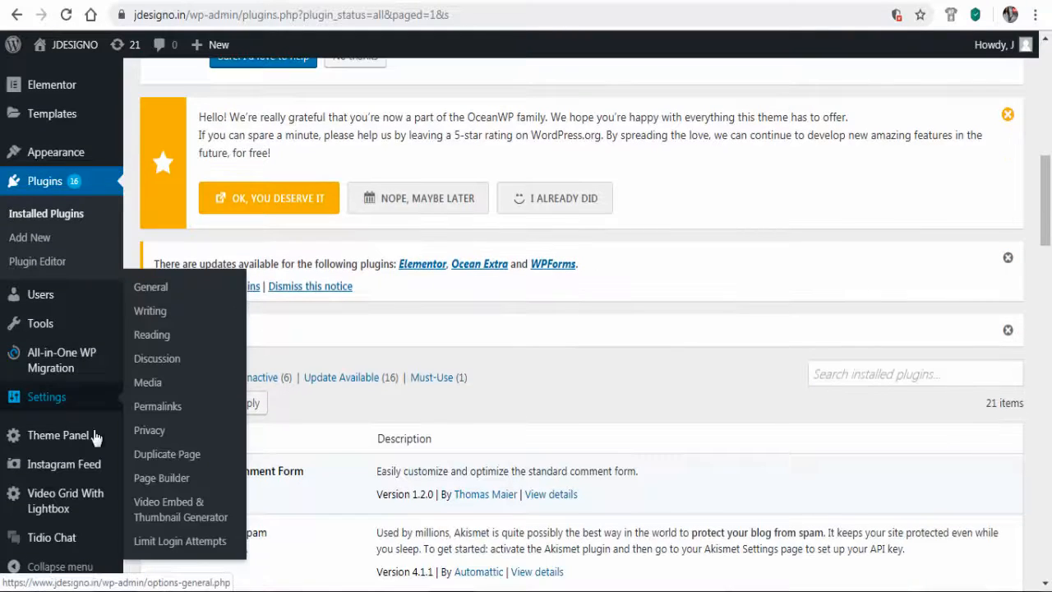
click(53, 547)
scroll(532, 565, down, 1)
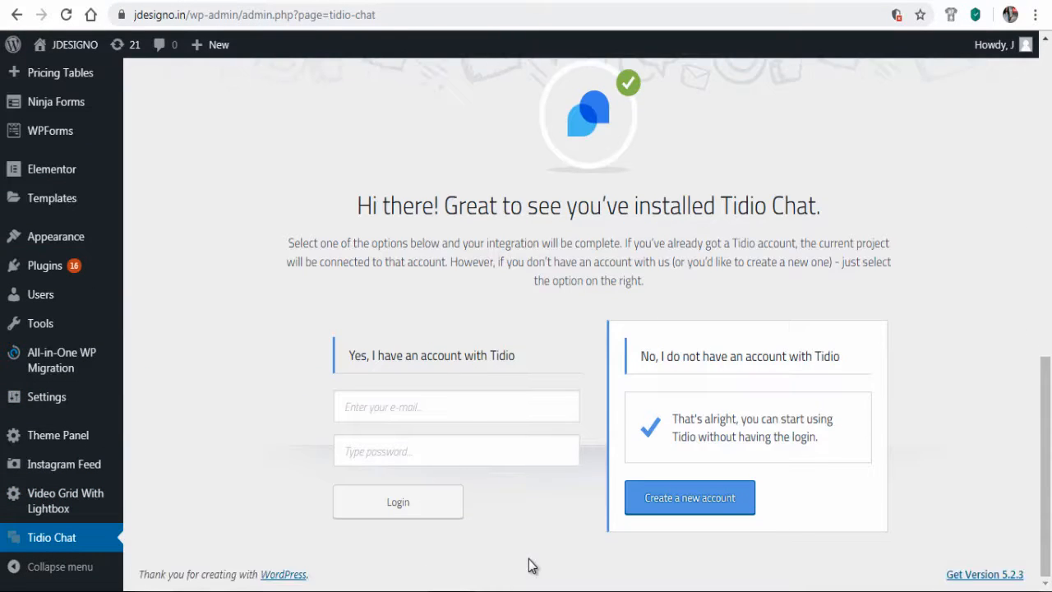
Start a new Tidio account, enter the agent's display name and use the yellow logo as avatar
click(727, 513)
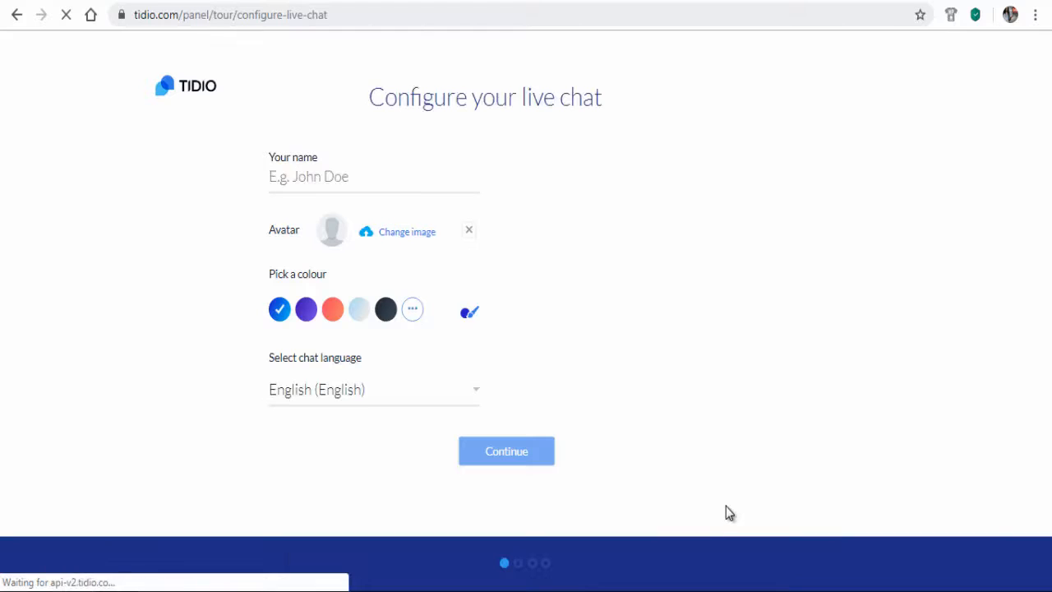
click(307, 174)
text(S)
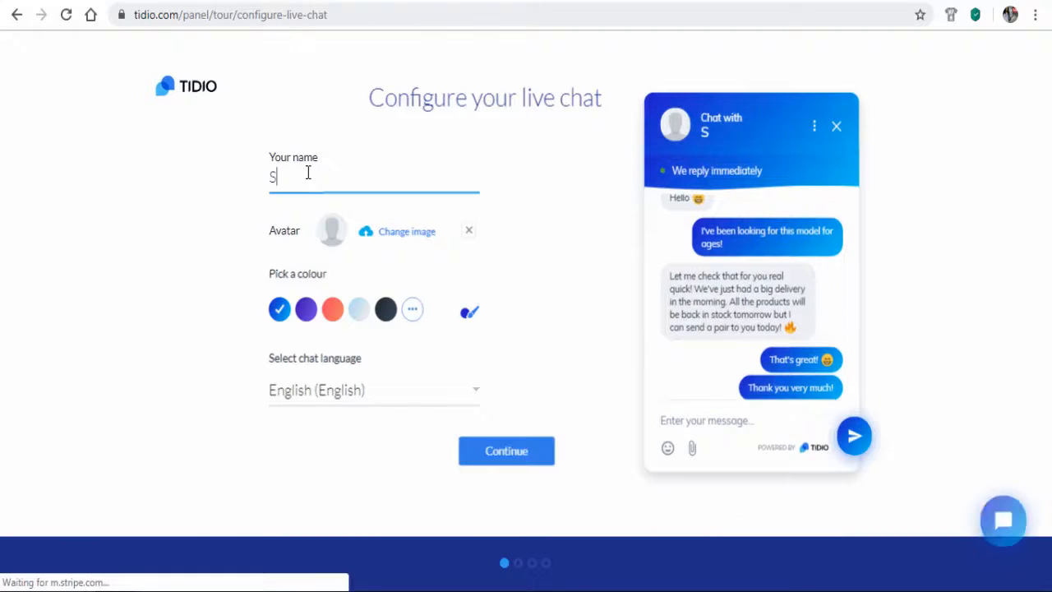
text(ara)
click(990, 342)
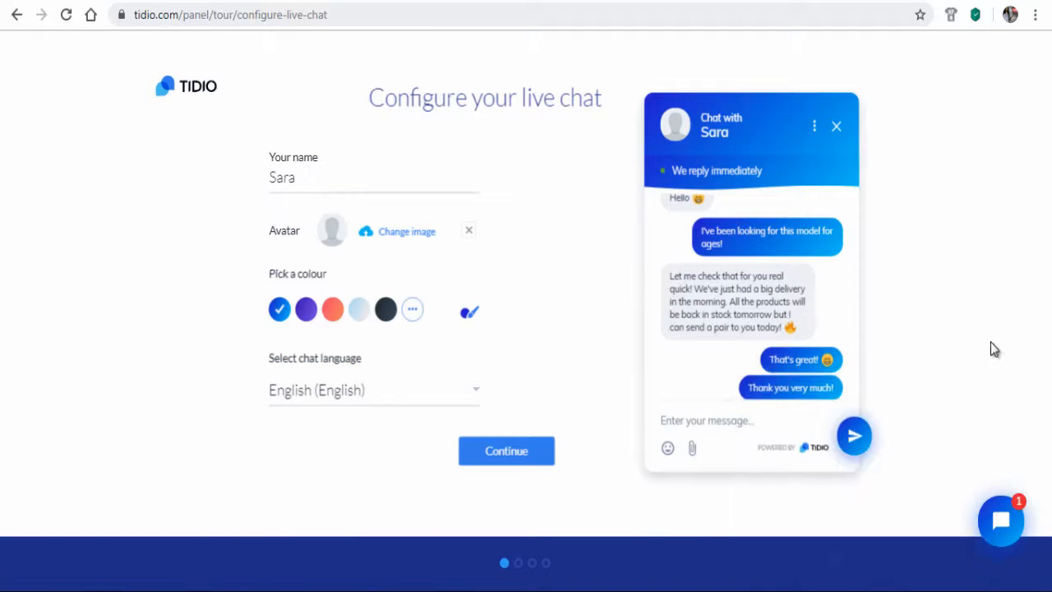
click(390, 235)
click(691, 251)
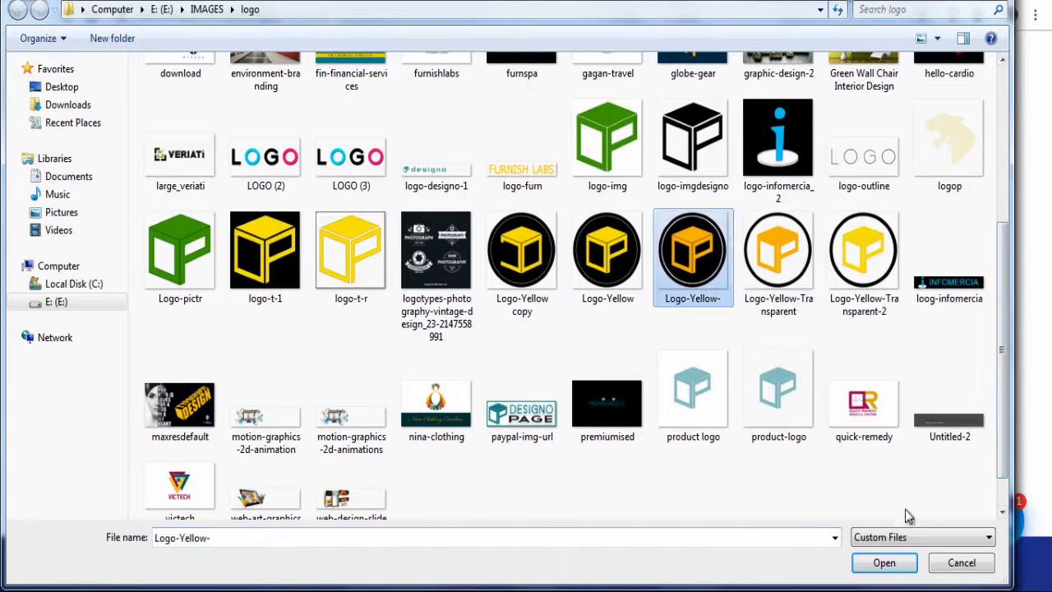
click(884, 564)
Set the chat colour to dark navy and keep English as the chat language
click(411, 309)
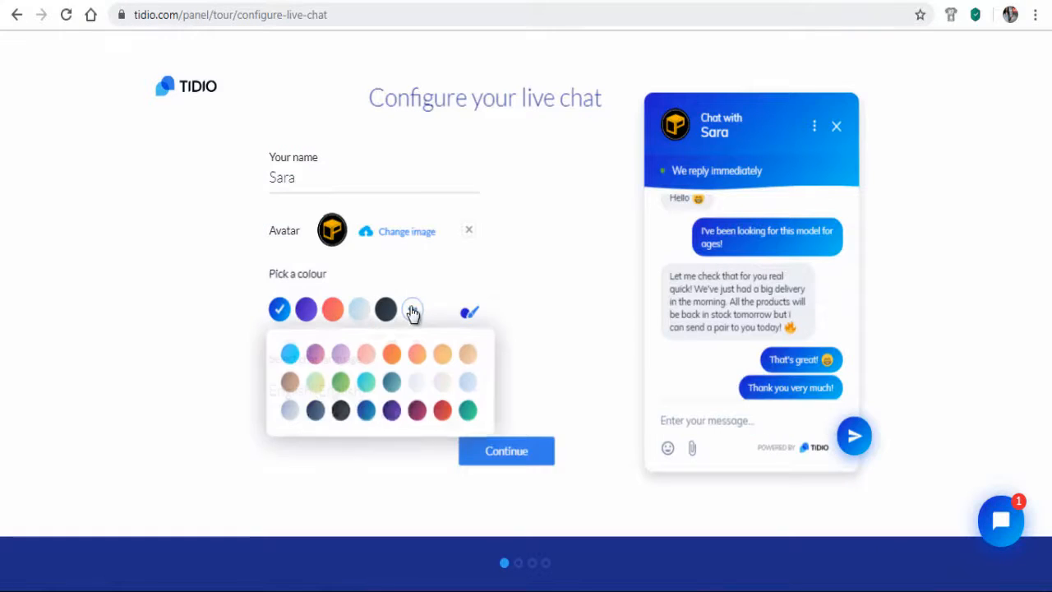
click(314, 411)
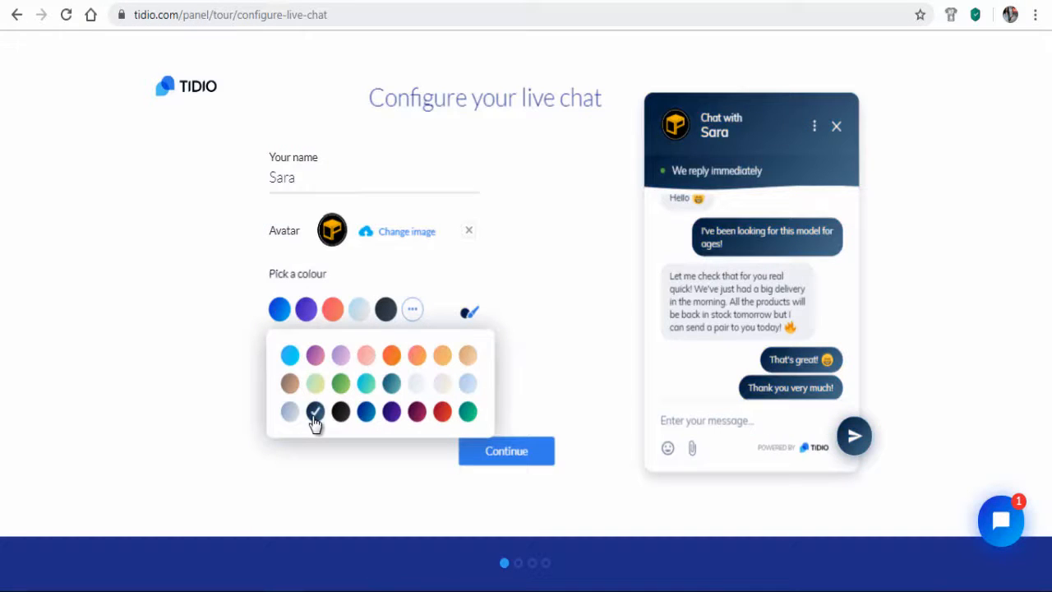
click(198, 365)
click(479, 388)
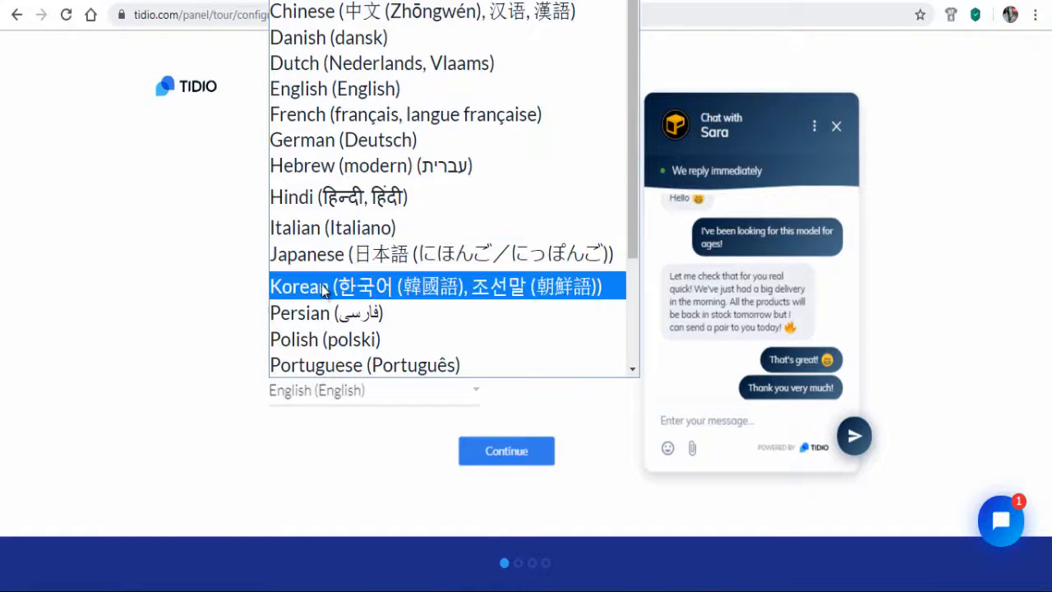
click(318, 90)
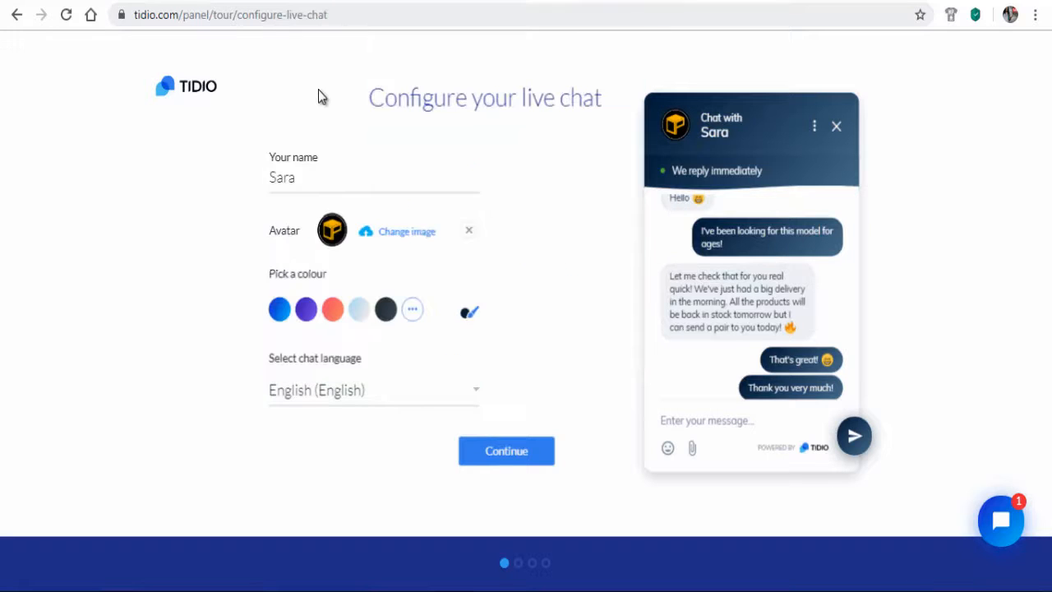
click(505, 455)
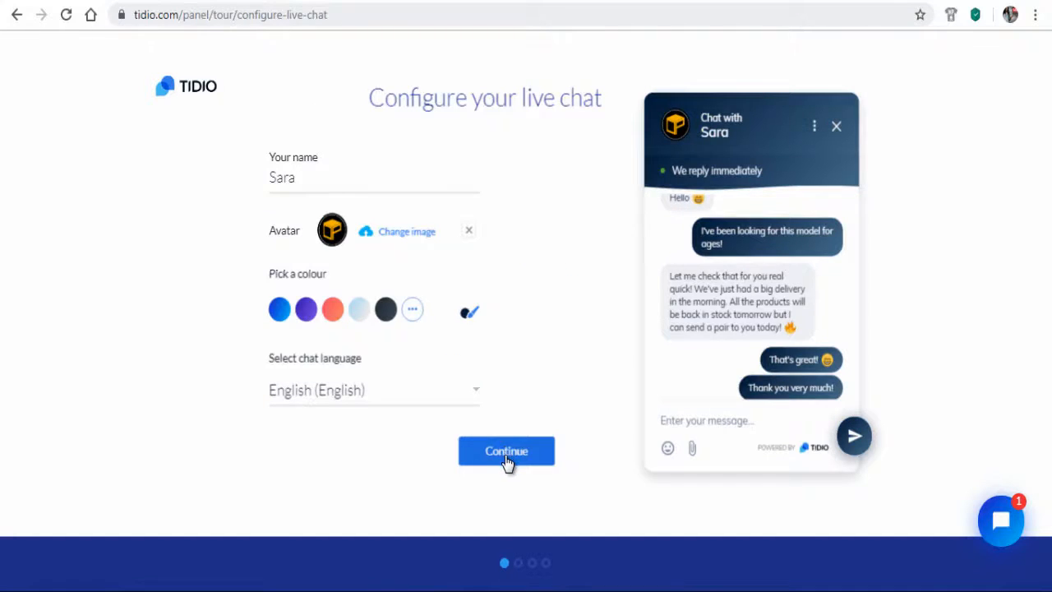
Fill in the account e-mail, choose India and Services industry, and accept the terms
click(378, 277)
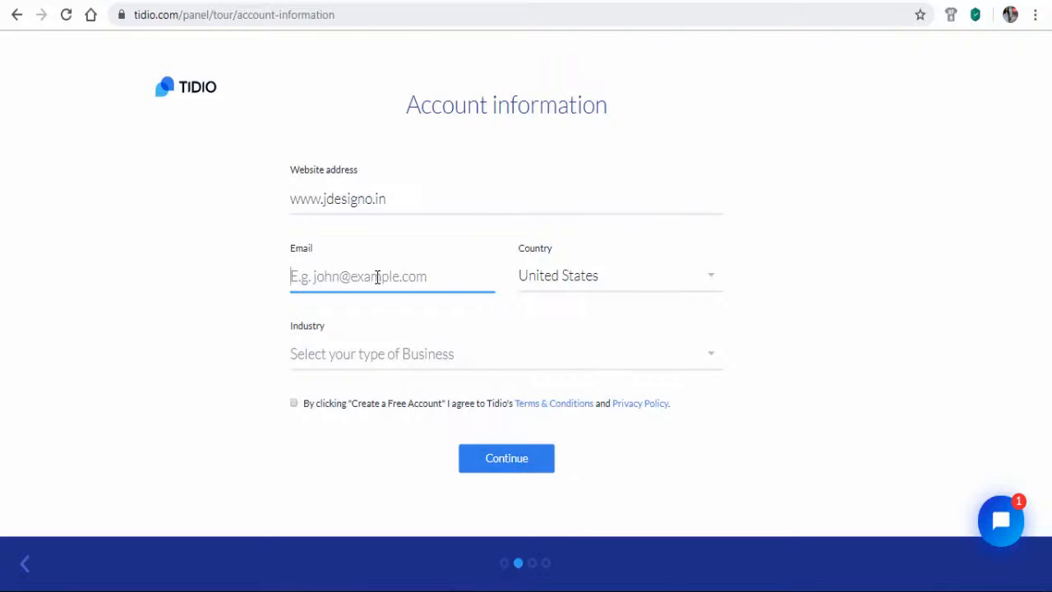
click(685, 281)
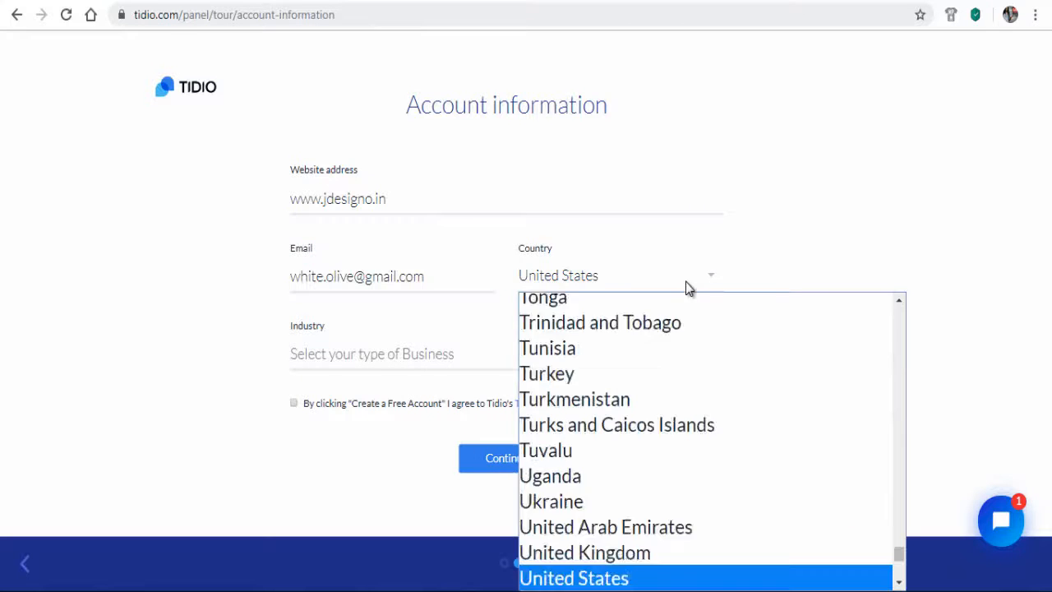
text(in)
click(601, 381)
click(448, 353)
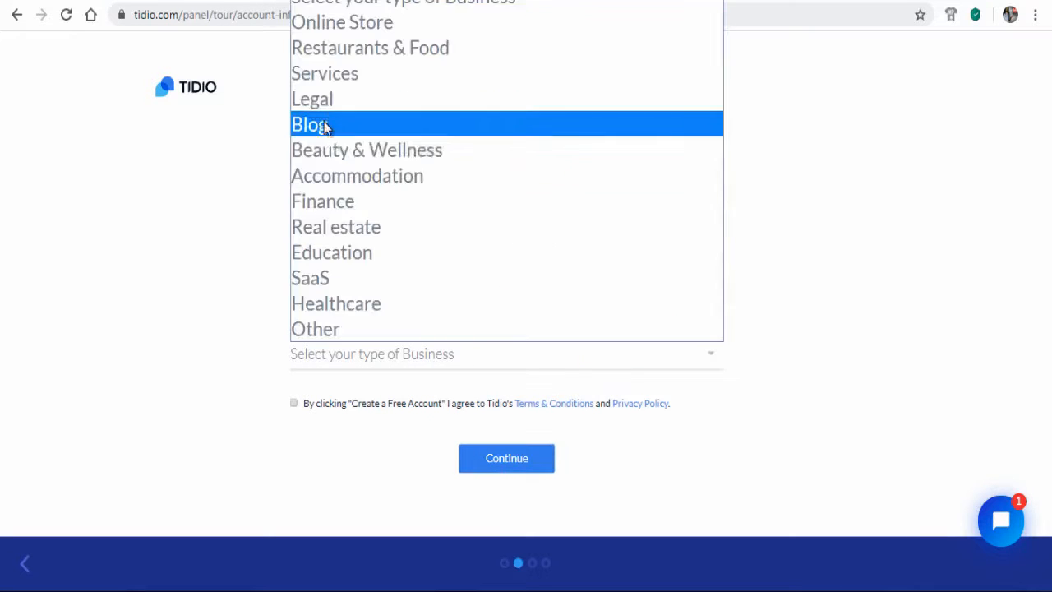
click(325, 73)
click(293, 403)
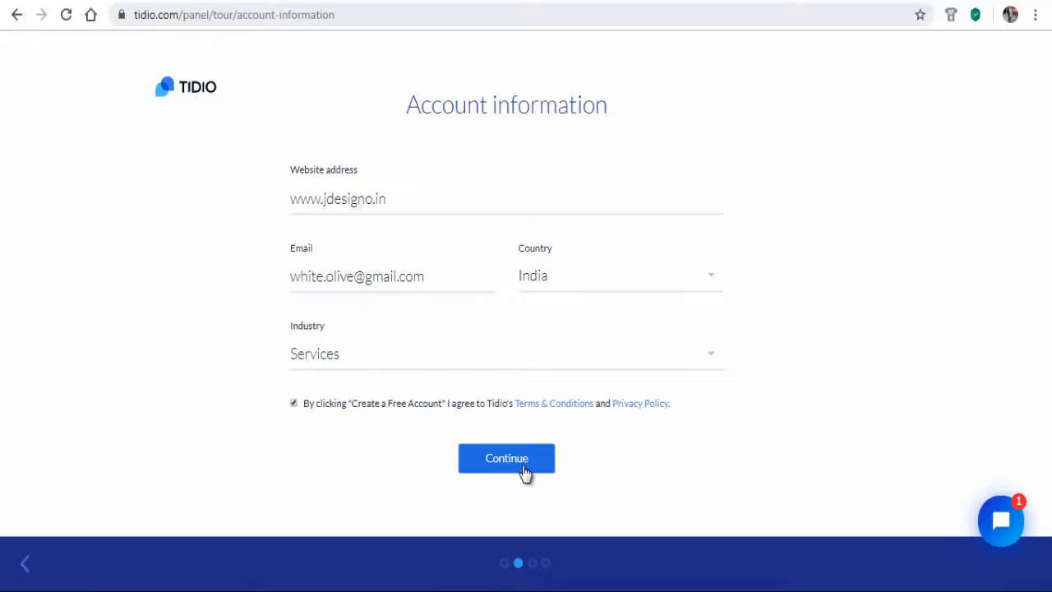
click(525, 470)
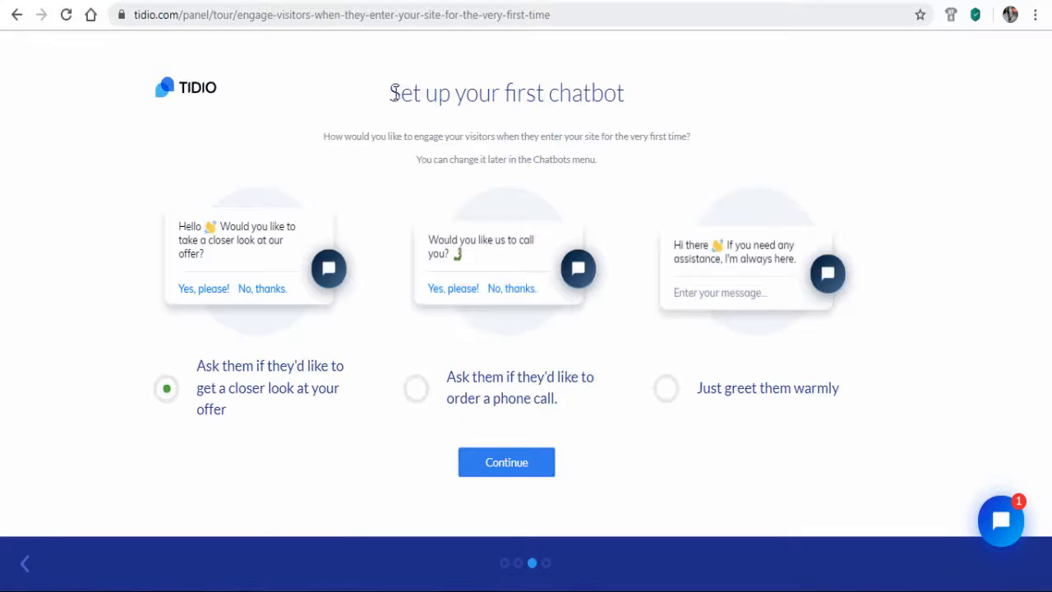
Choose the 'Just greet them warmly' chatbot and finish its welcome message with 'here to help you'
triple_click(528, 102)
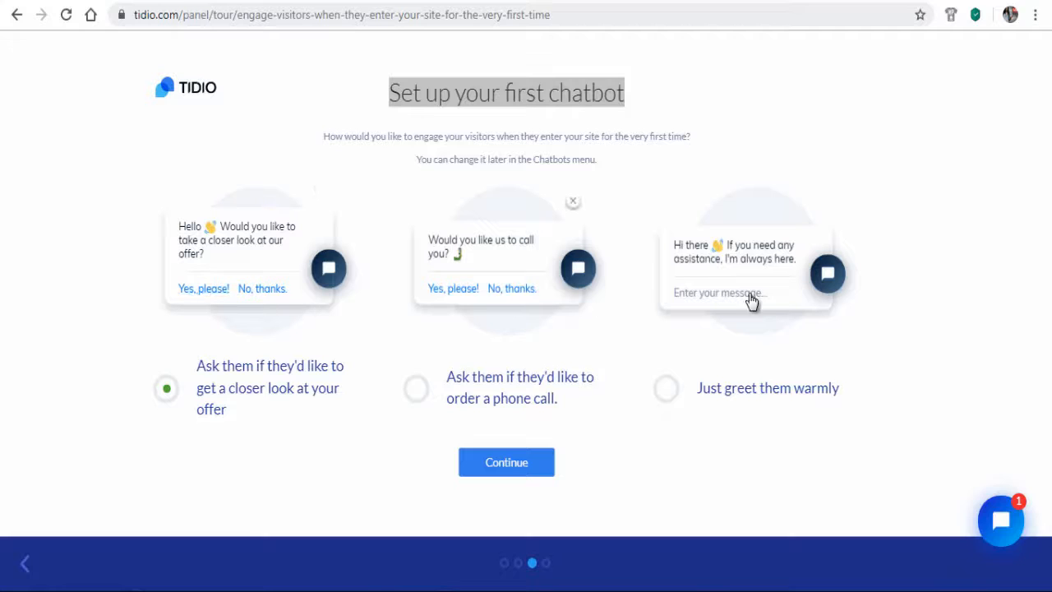
click(666, 399)
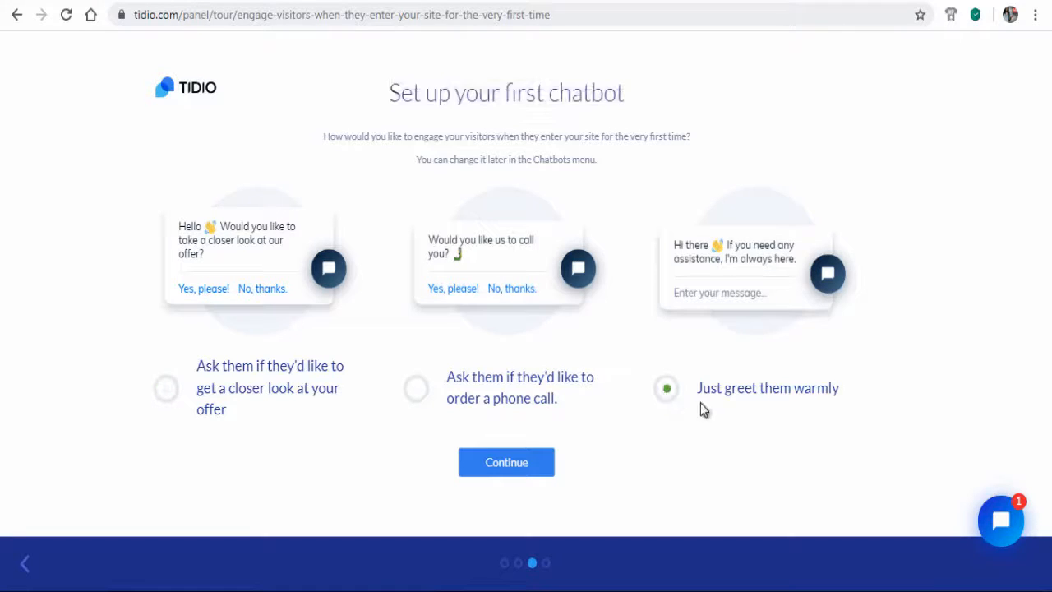
click(506, 462)
click(609, 277)
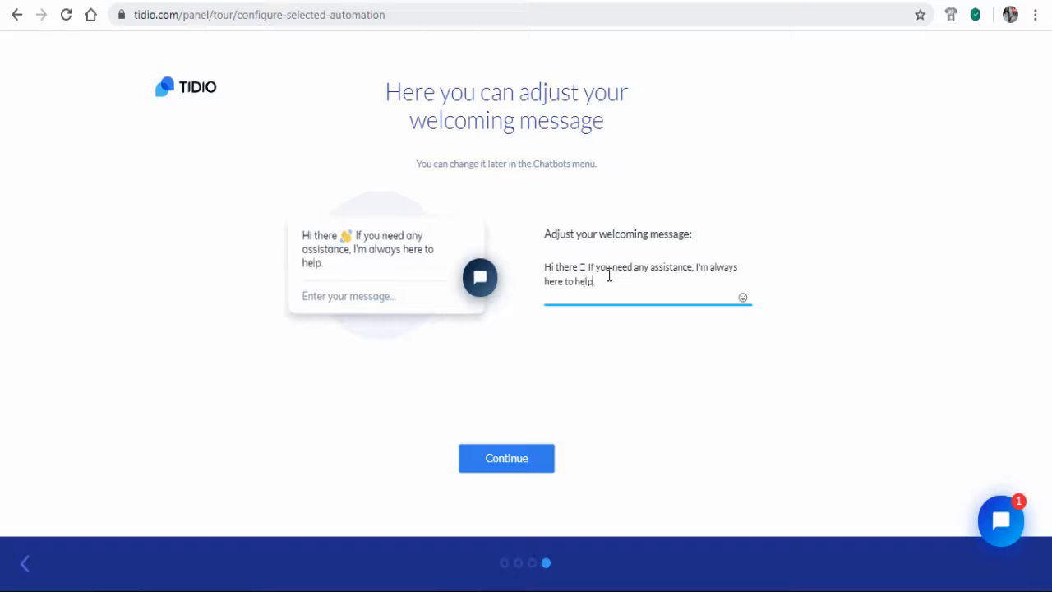
text(u.)
click(499, 470)
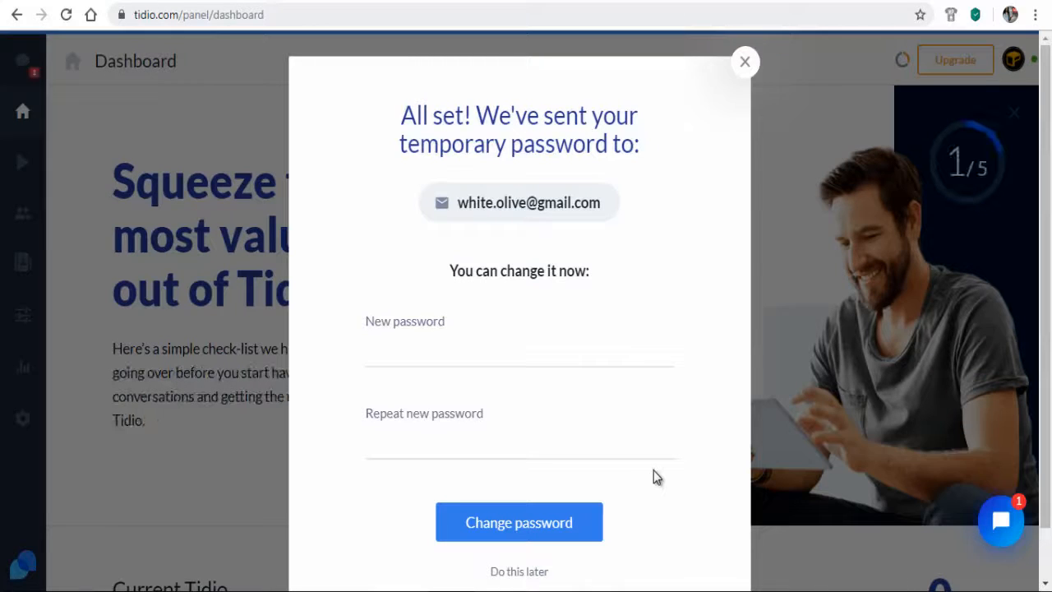
Enter and repeat a new account password, then save it
click(456, 345)
text(•••••••••)
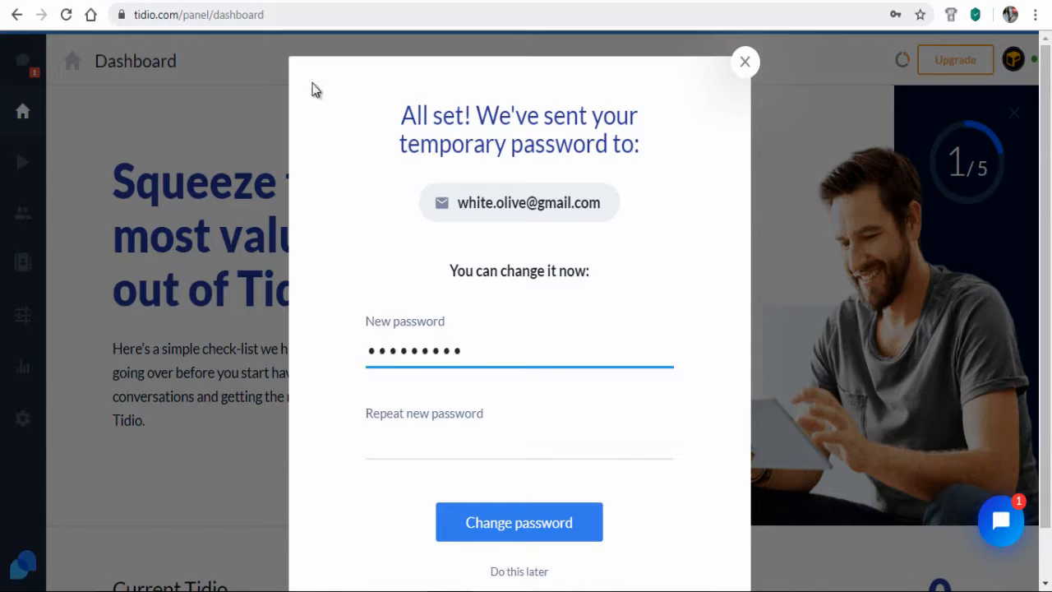
click(432, 442)
text(•••••••••)
click(537, 532)
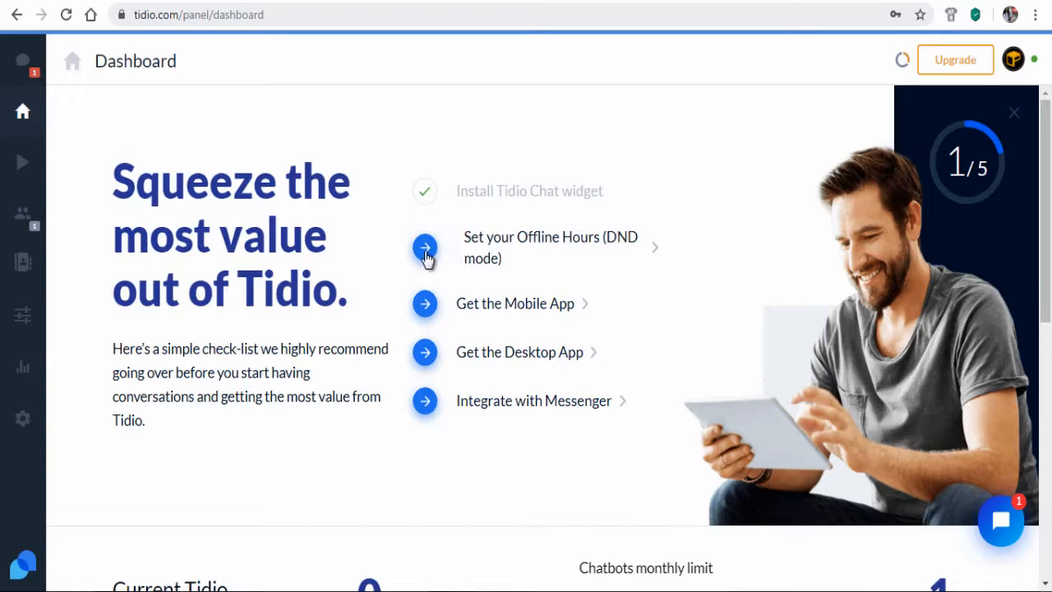
In Notifications, change the Incoming Visitor, New Chat Request and New Message sounds to Menu-click
click(501, 259)
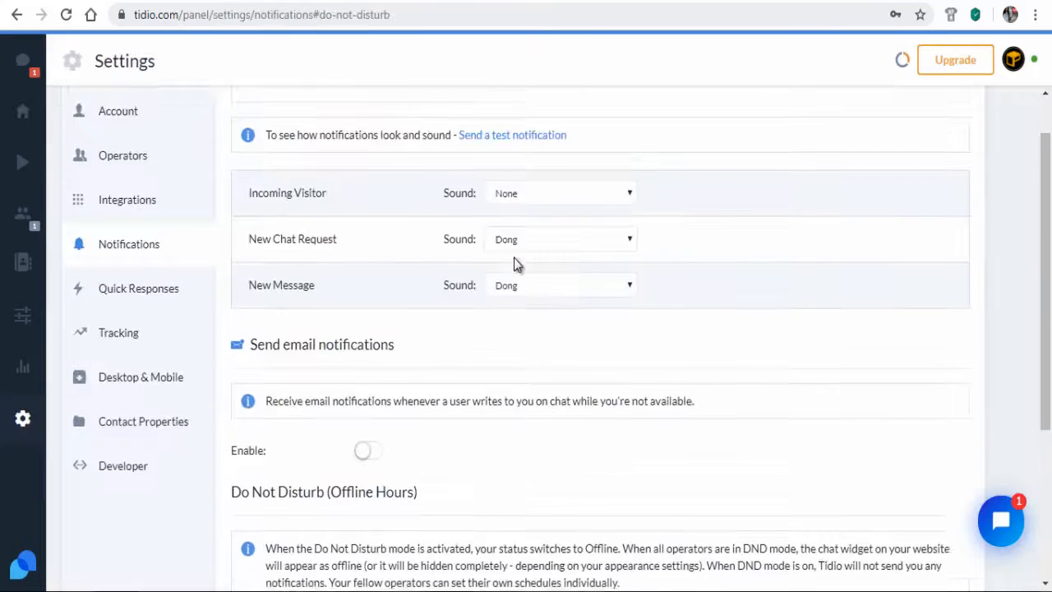
scroll(255, 220, up, 1)
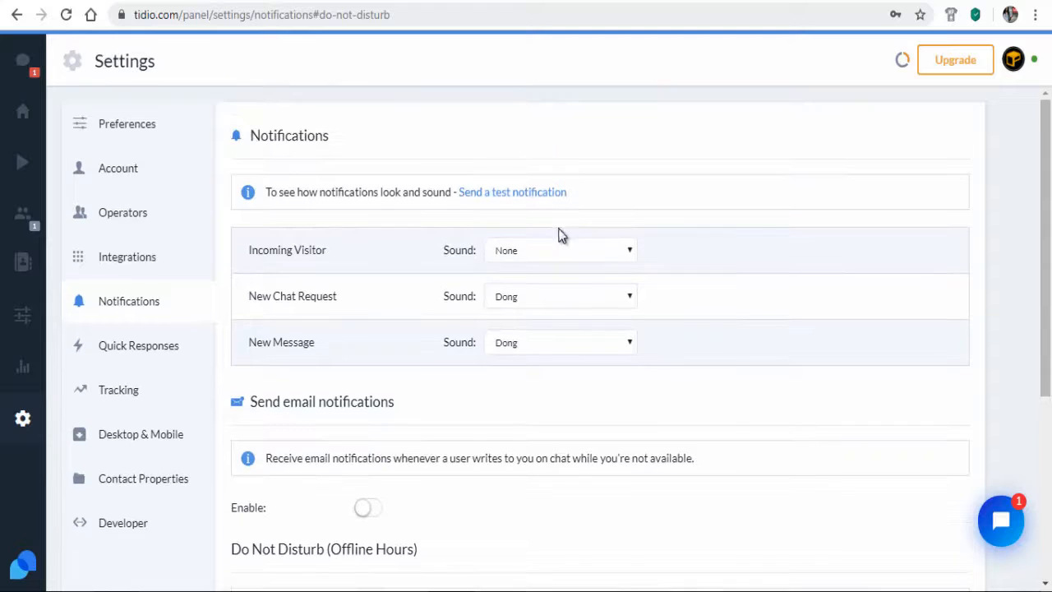
click(629, 253)
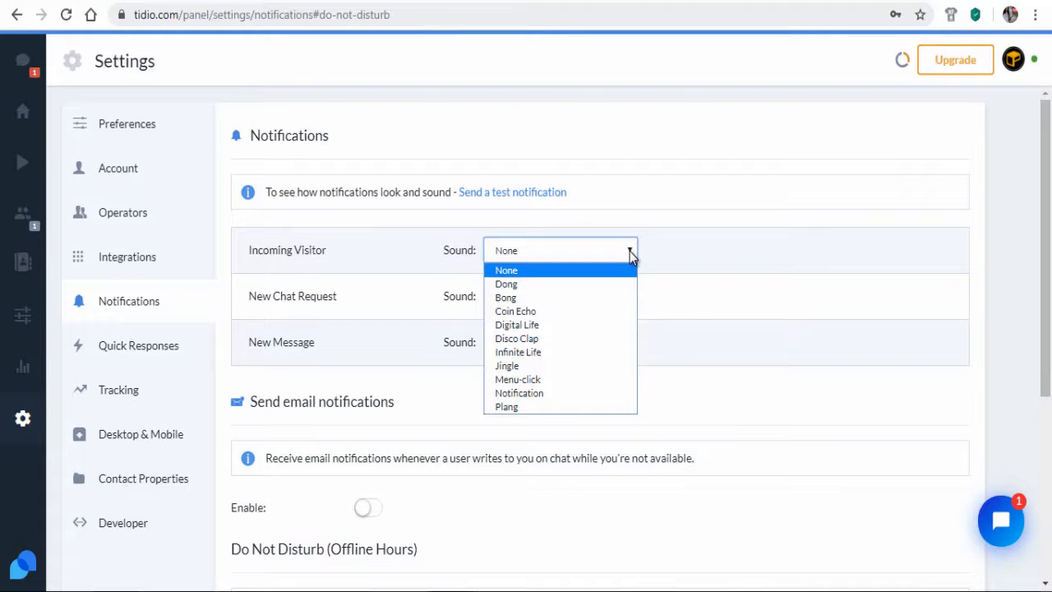
click(532, 379)
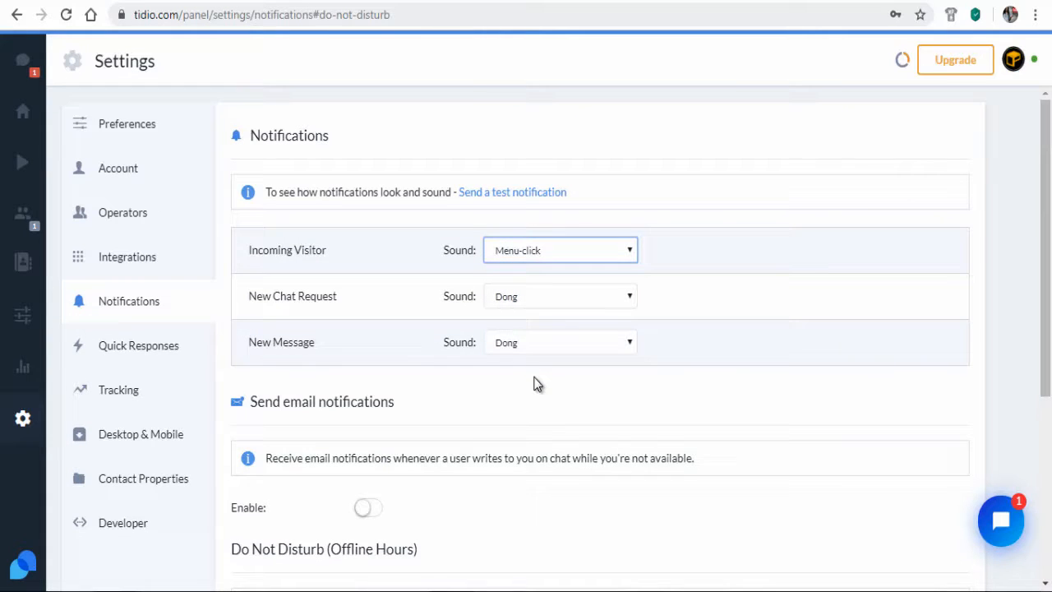
click(629, 305)
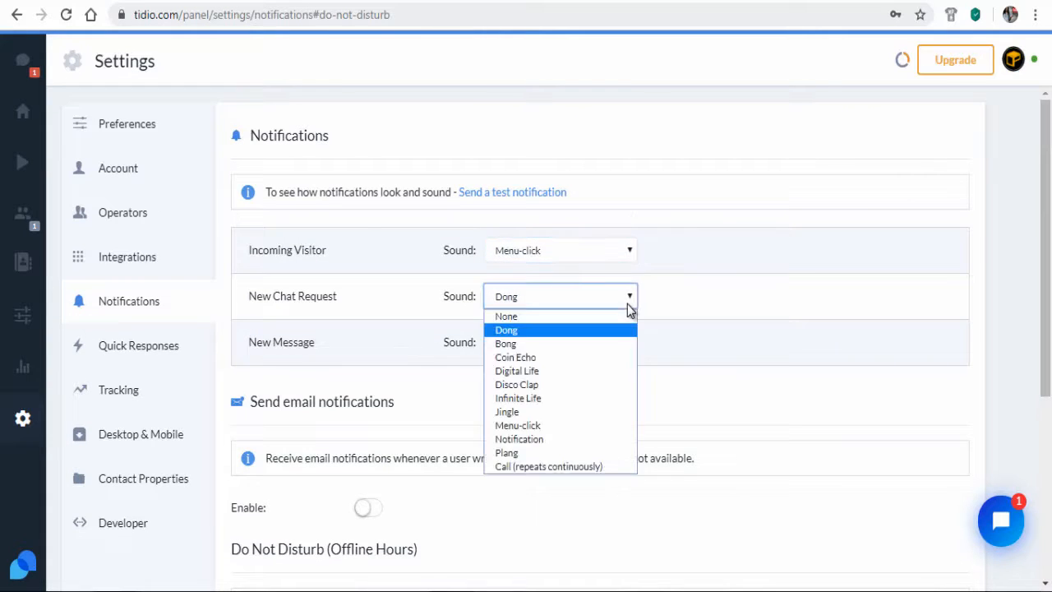
click(539, 426)
click(590, 349)
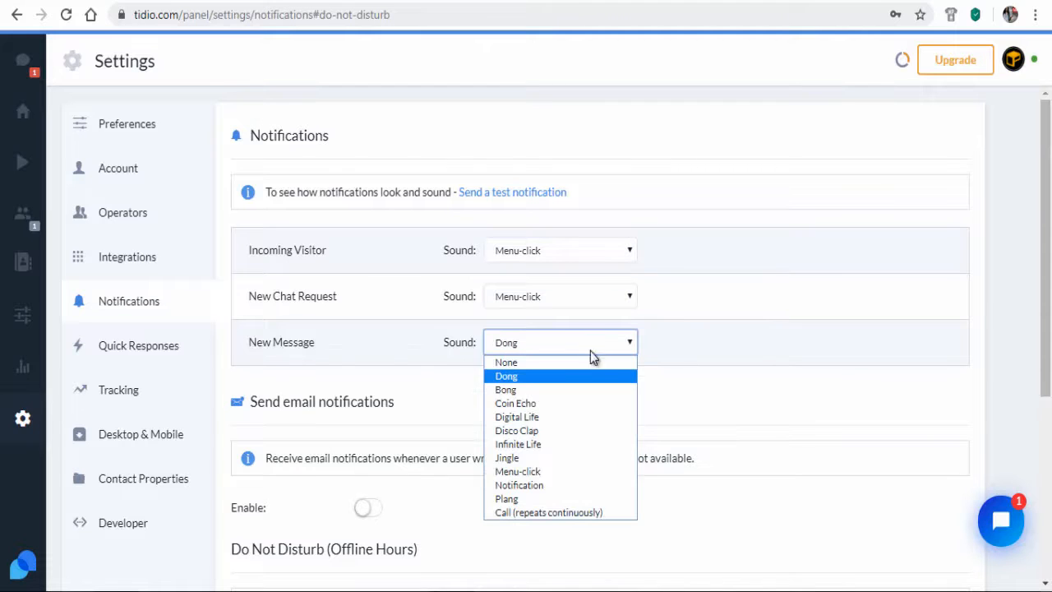
click(532, 472)
scroll(578, 415, down, 2)
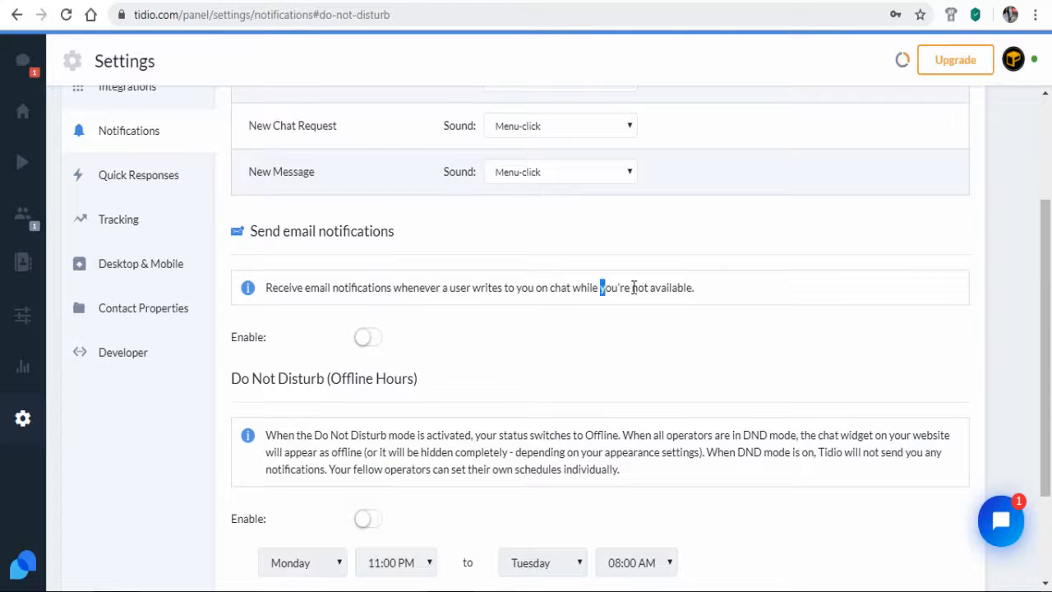
Switch on the Enable toggle under Send email notifications
drag(600, 287, 694, 288)
click(650, 310)
click(368, 339)
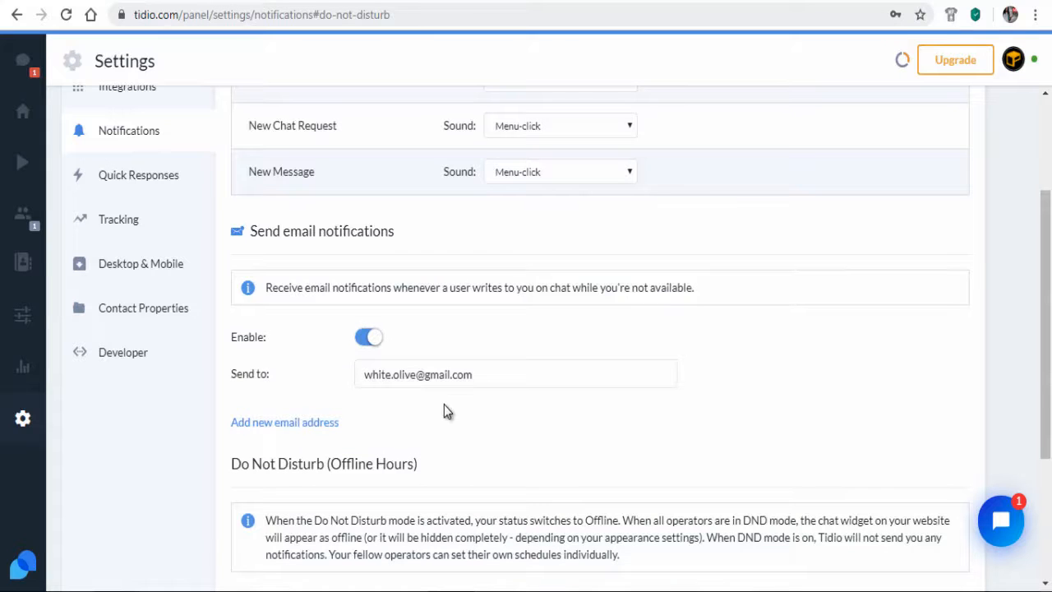
scroll(444, 411, down, 2)
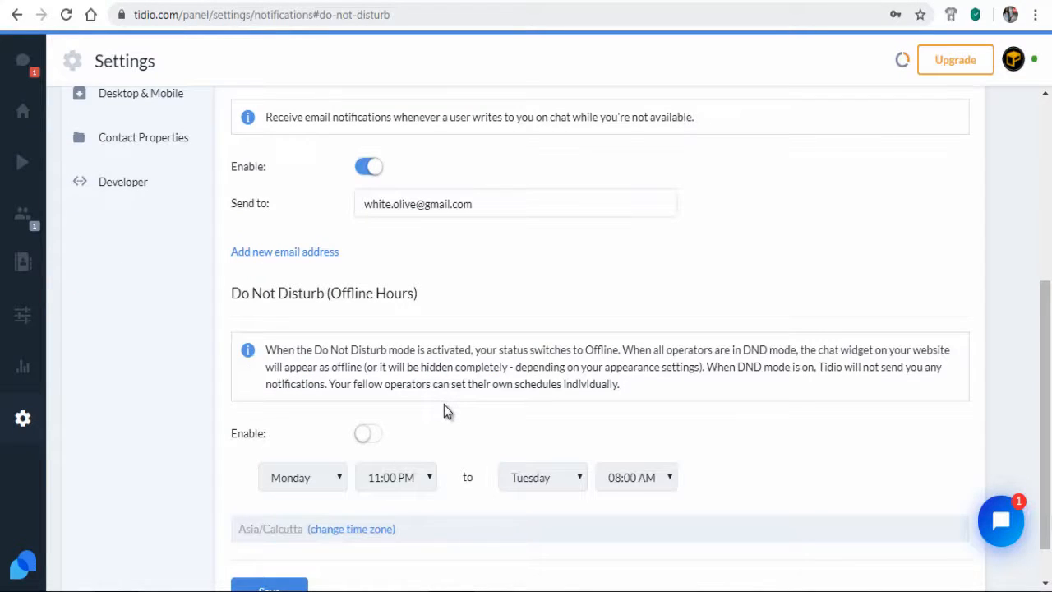
scroll(444, 407, down, 1)
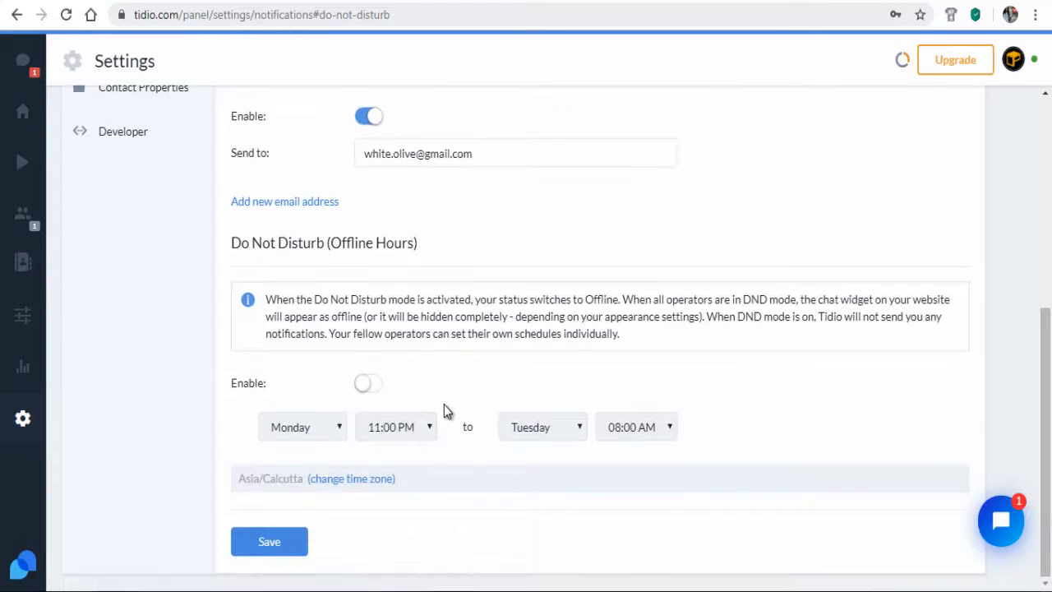
Turn on Do Not Disturb with offline hours from Sunday to Monday
click(369, 385)
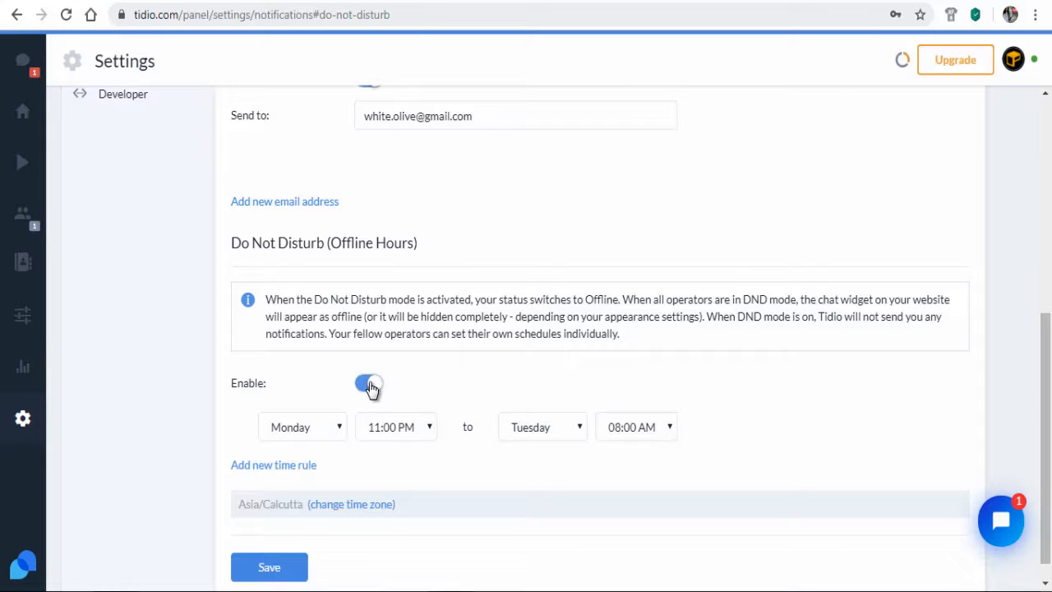
click(336, 426)
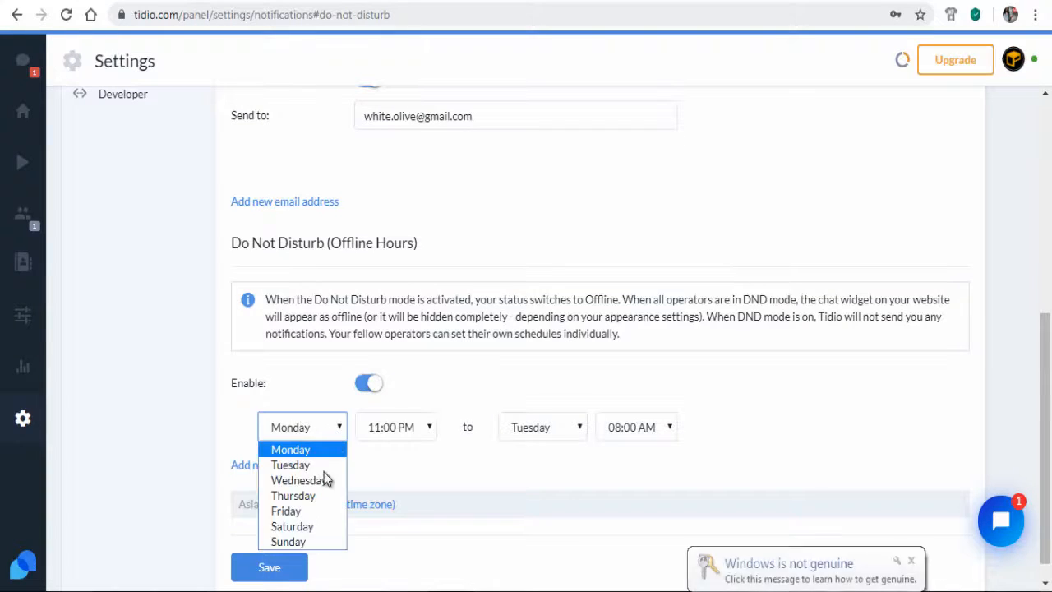
click(304, 542)
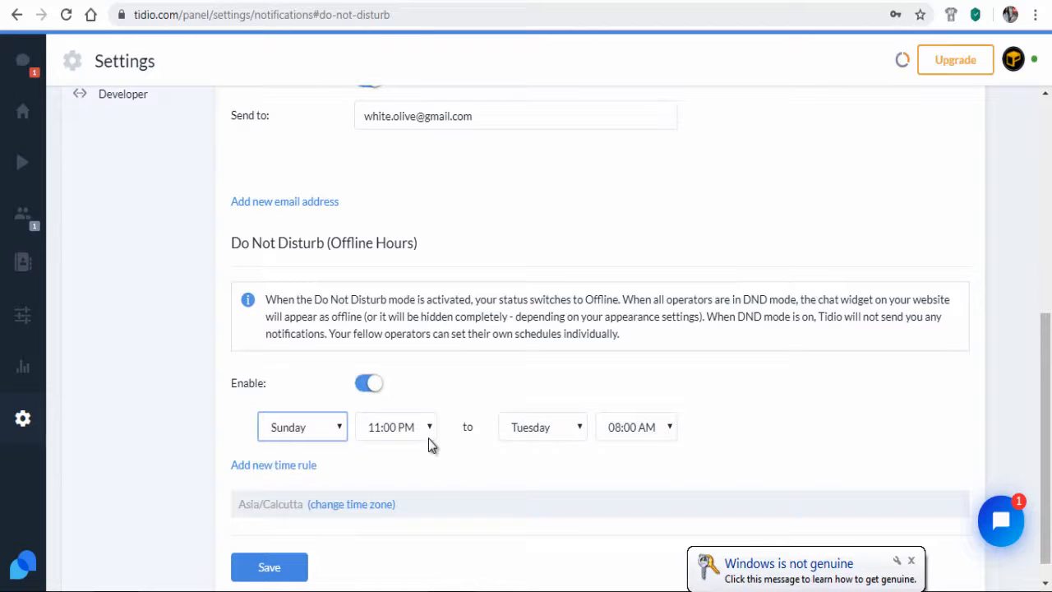
click(579, 432)
click(550, 451)
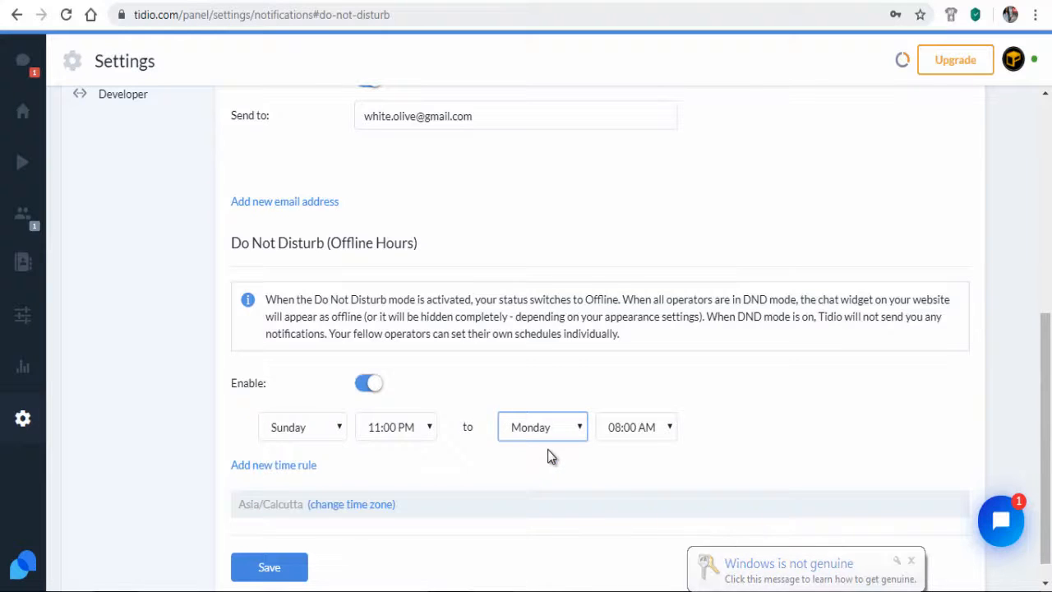
Add a second offline time rule, adjust it, then delete it
click(284, 466)
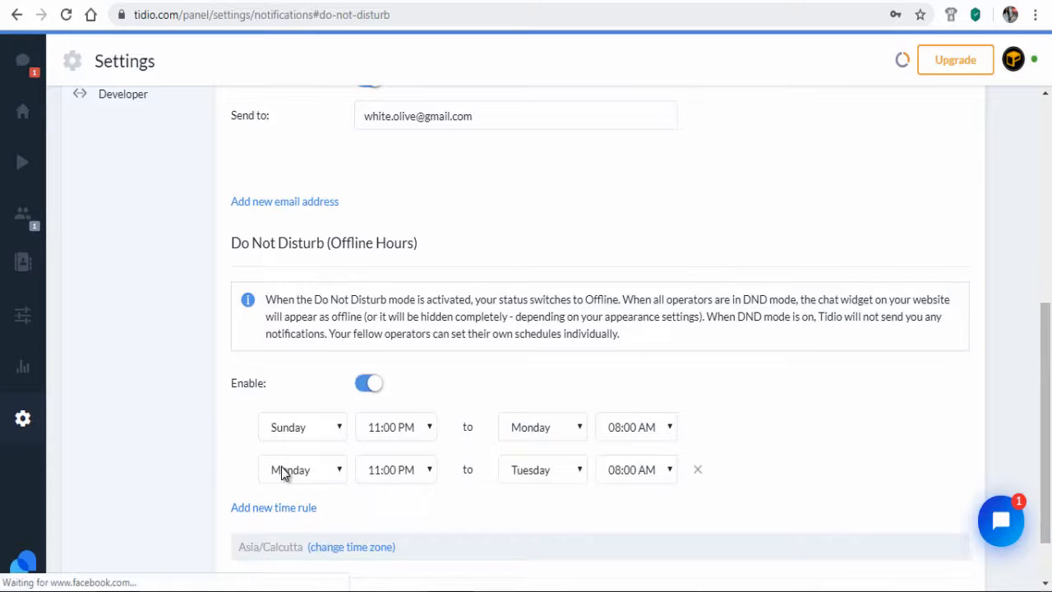
click(421, 473)
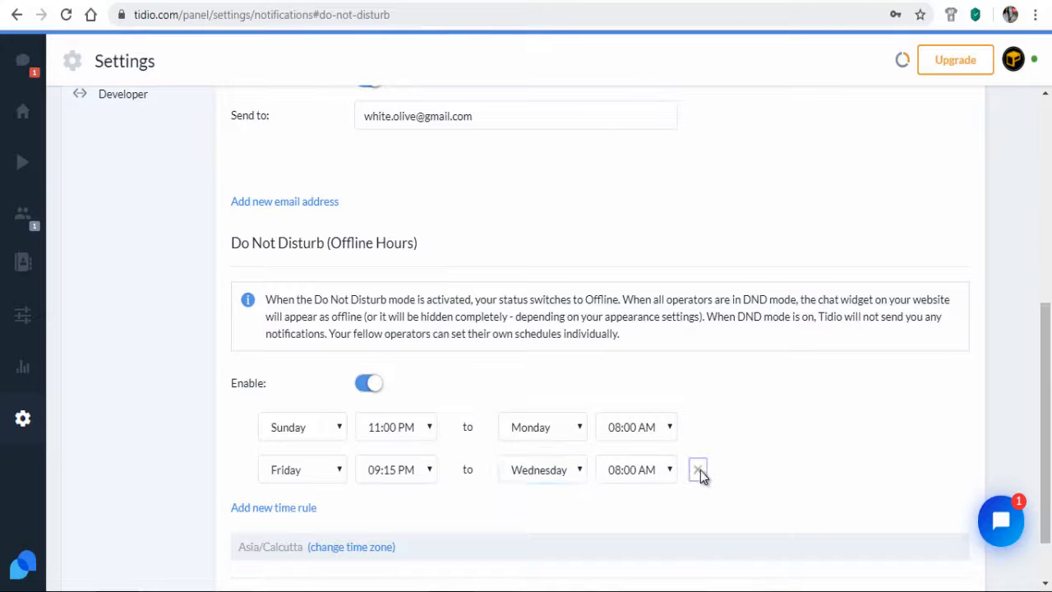
click(696, 470)
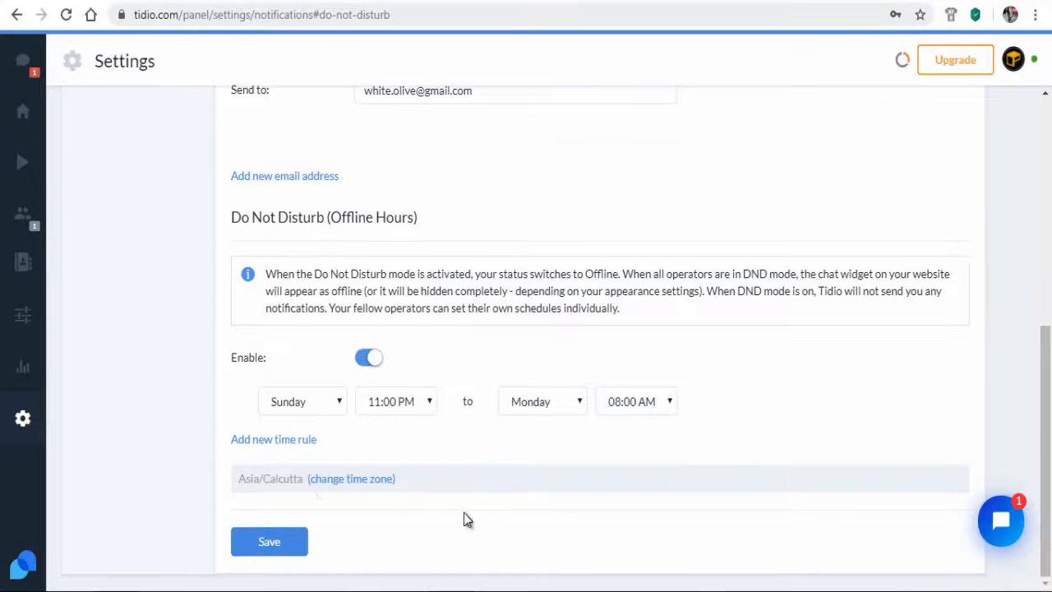
Change the account time zone region to Asia / Kolkata and save the notification settings
click(364, 486)
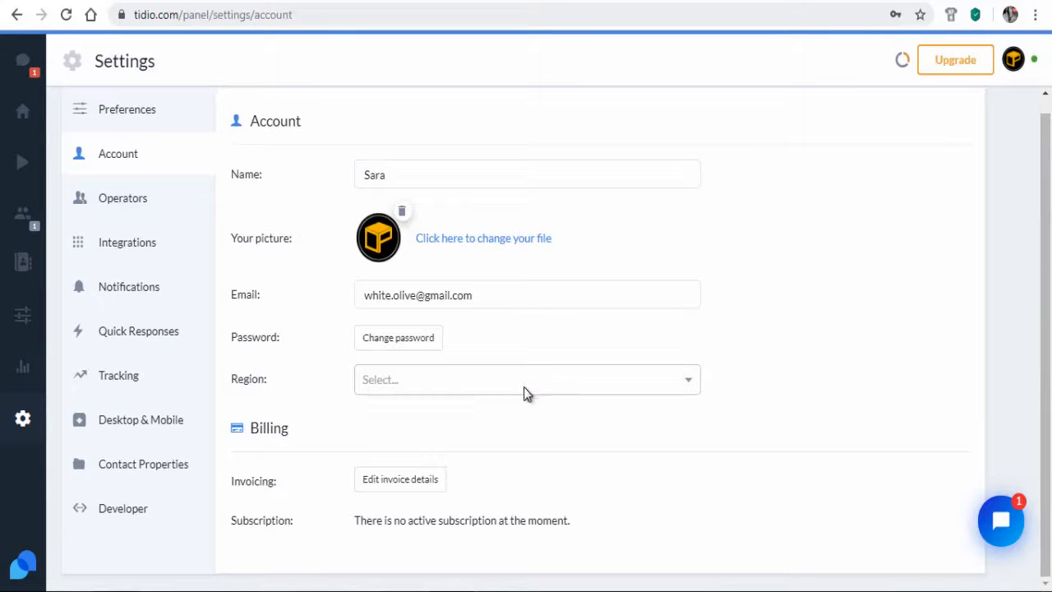
click(594, 375)
text(asia)
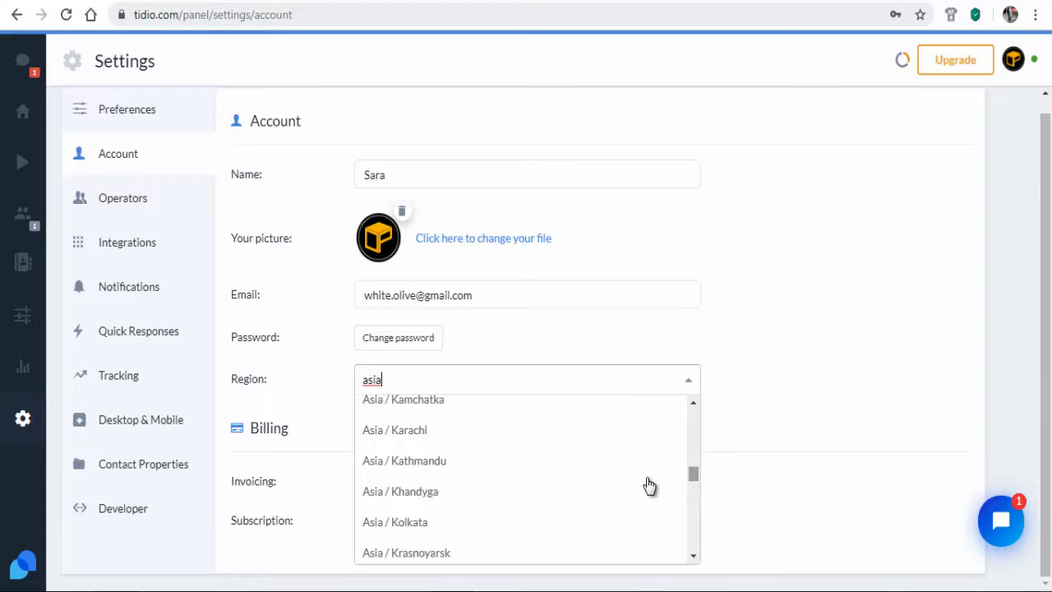
click(437, 519)
click(532, 448)
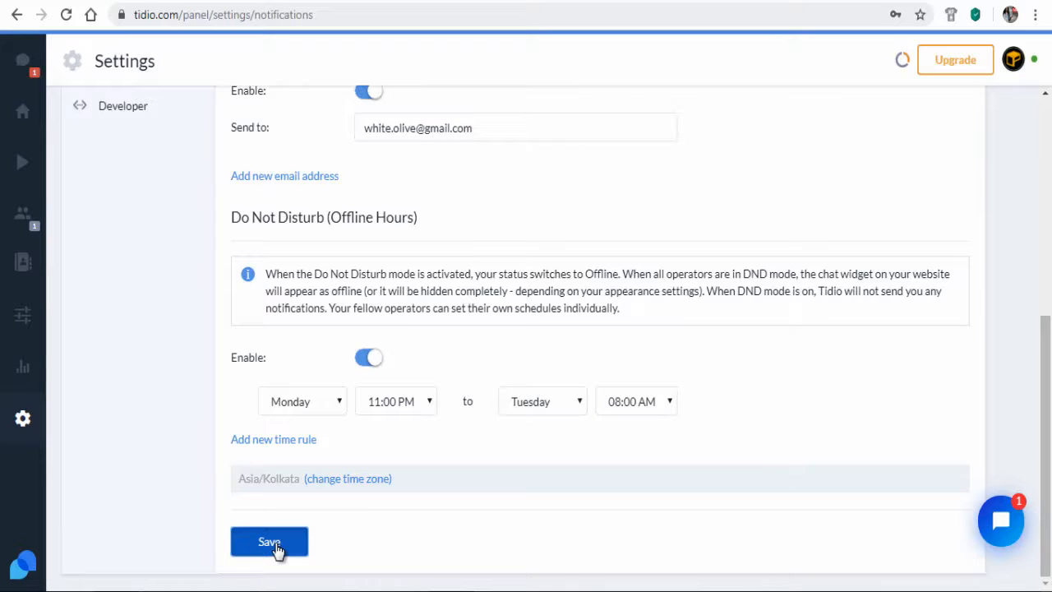
click(272, 544)
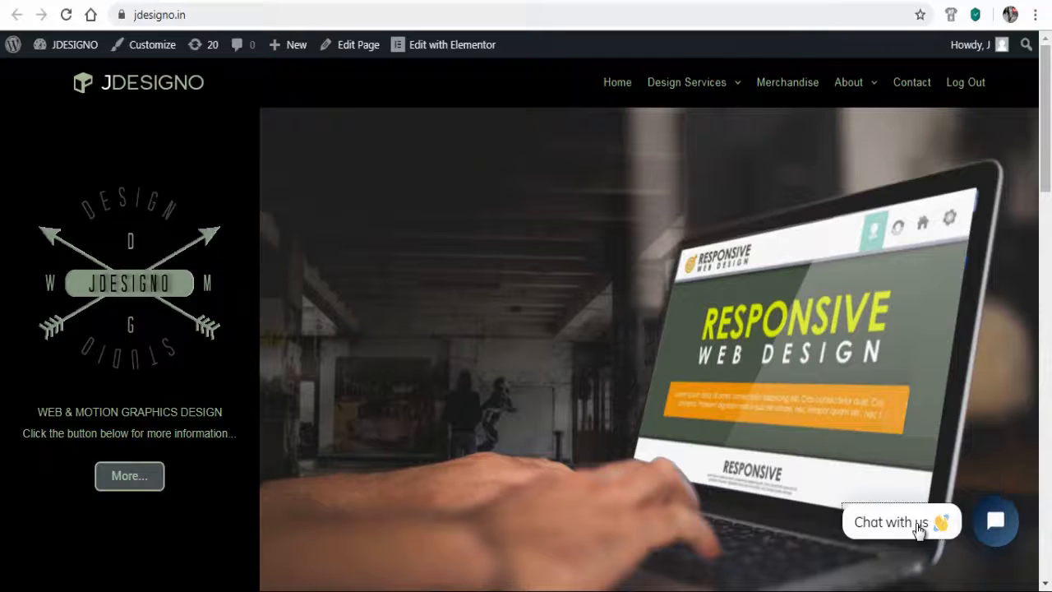
As a visitor on jdesigno.in, send a self-introducing greeting in the chat widget and submit an e-mail
click(918, 527)
text(Hi there, its jane)
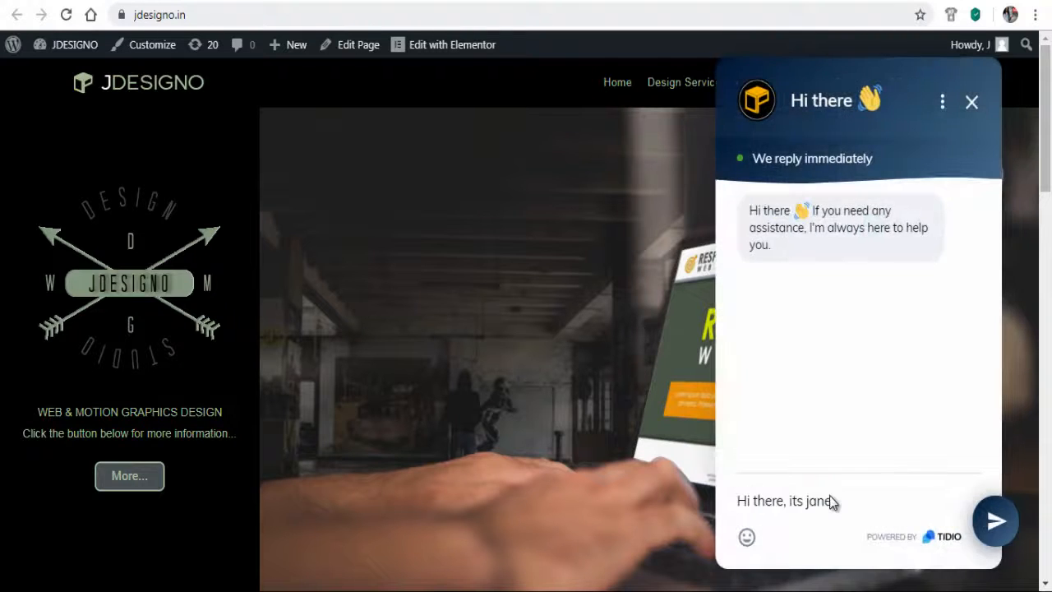
key(Return)
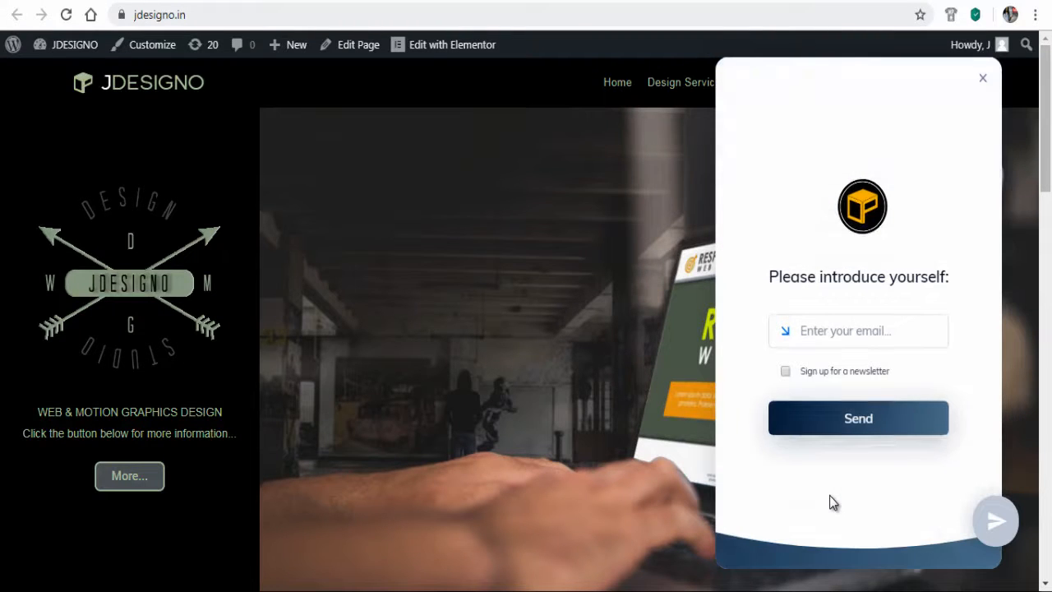
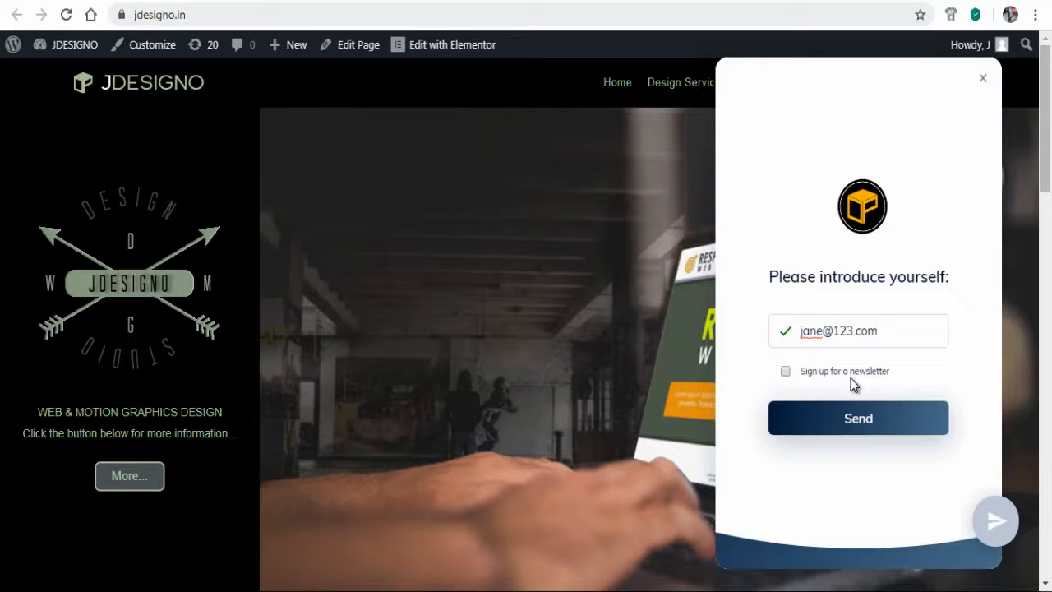
click(857, 426)
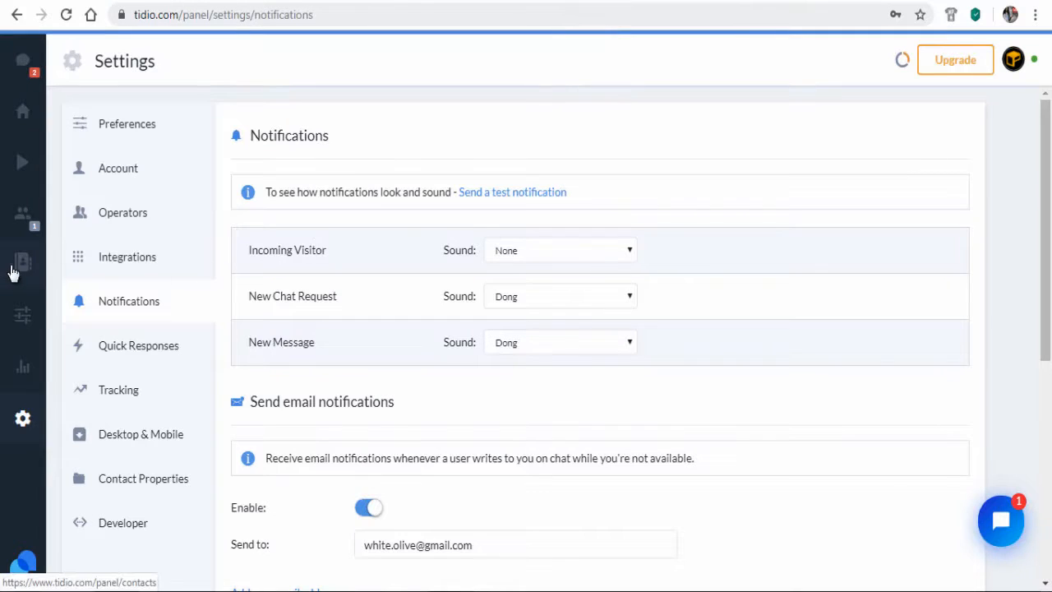
Open the current site visitor's conversation from the Visitors list and ready the message box
click(24, 224)
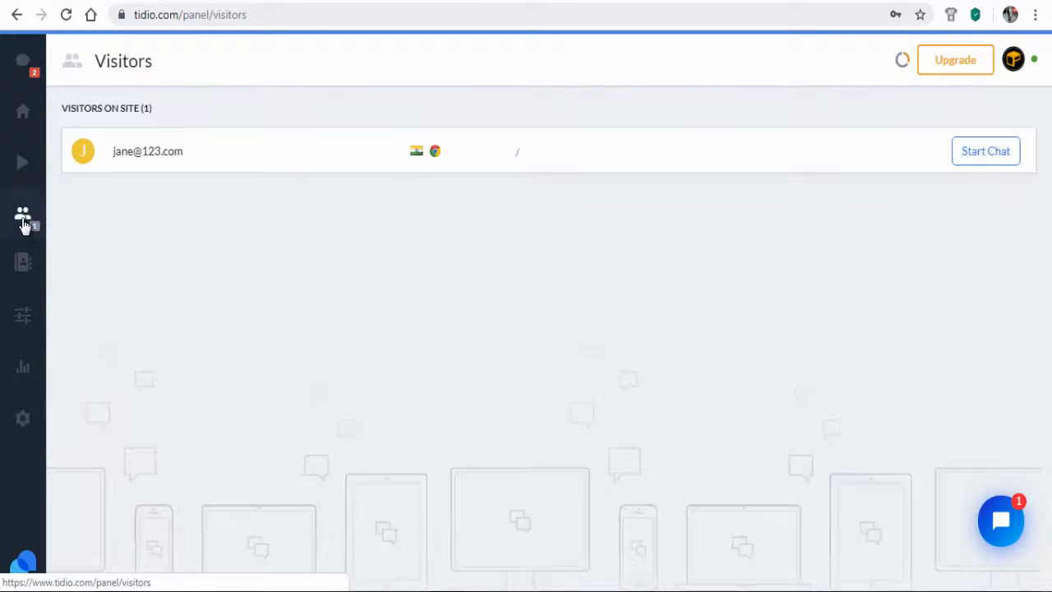
click(145, 154)
click(461, 527)
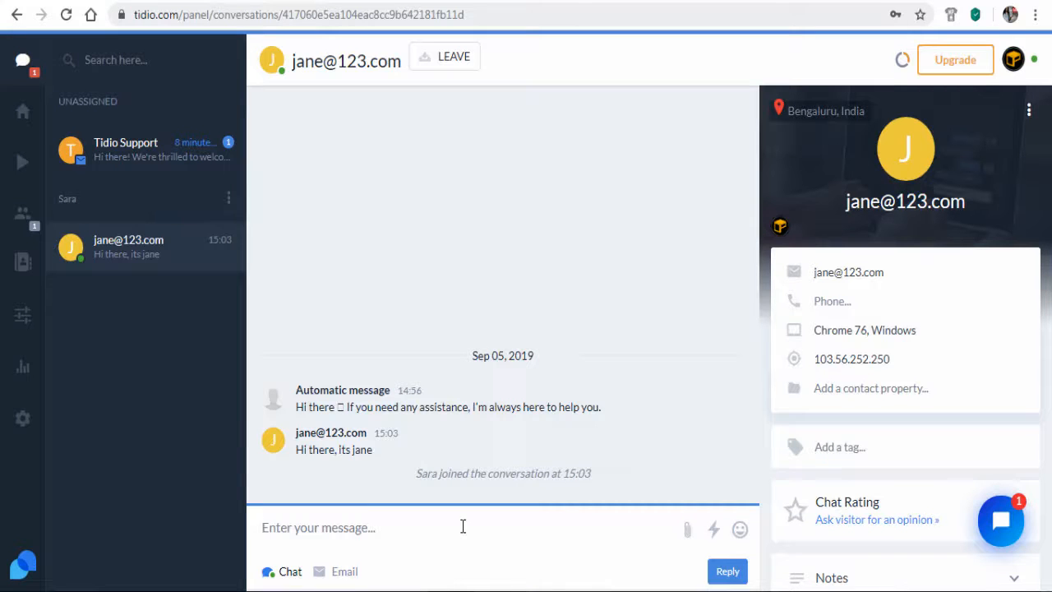
Greet the first visitor by name and send 'how may I help you'
text(Hi Jane)
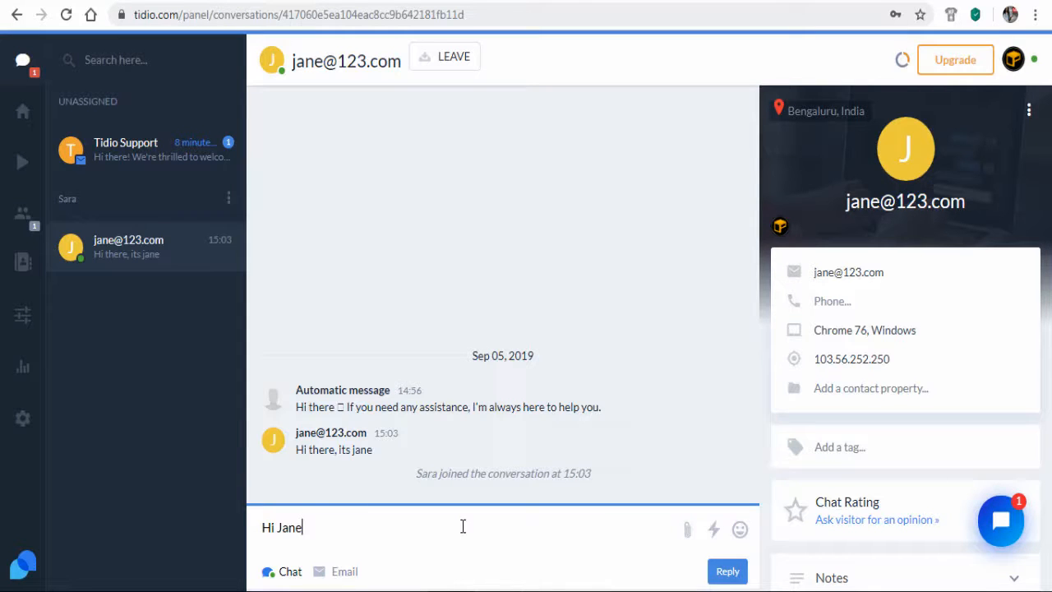
key(Return)
text(how ma)
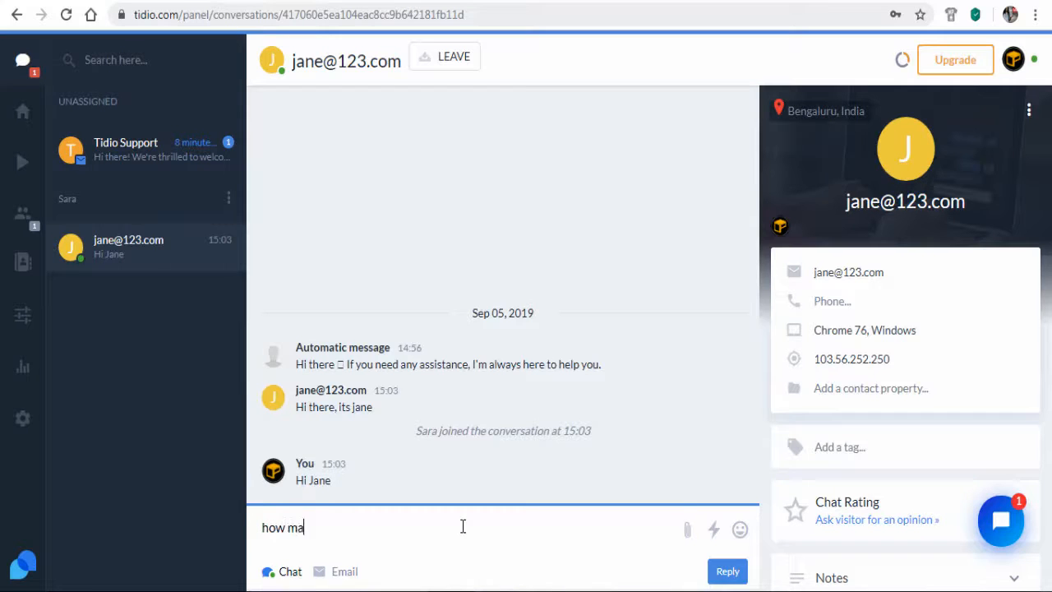
text(y I help you)
key(Return)
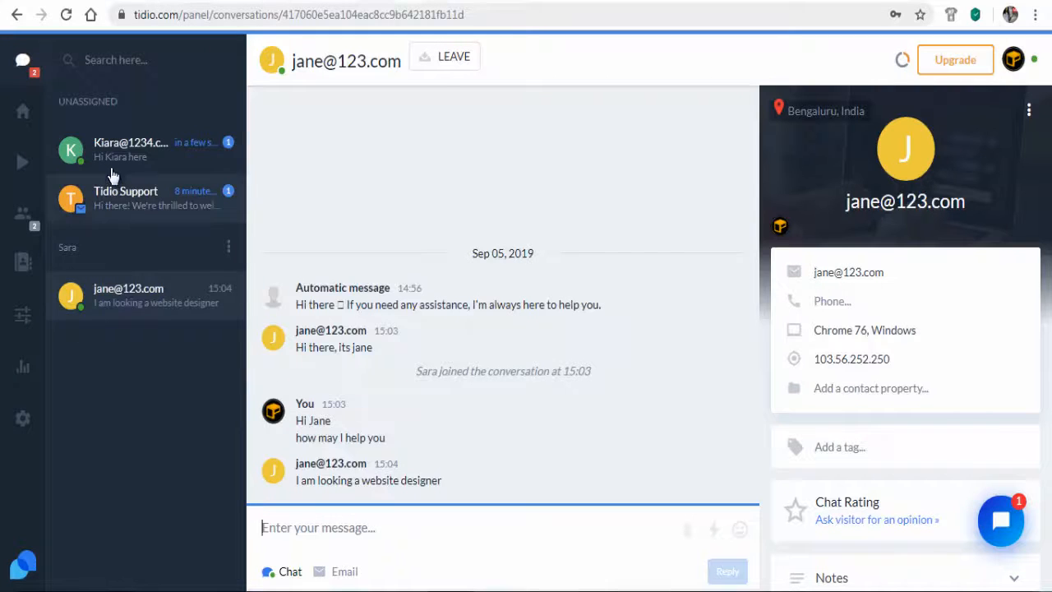
Send 'Hello' in the second visitor's conversation
click(110, 158)
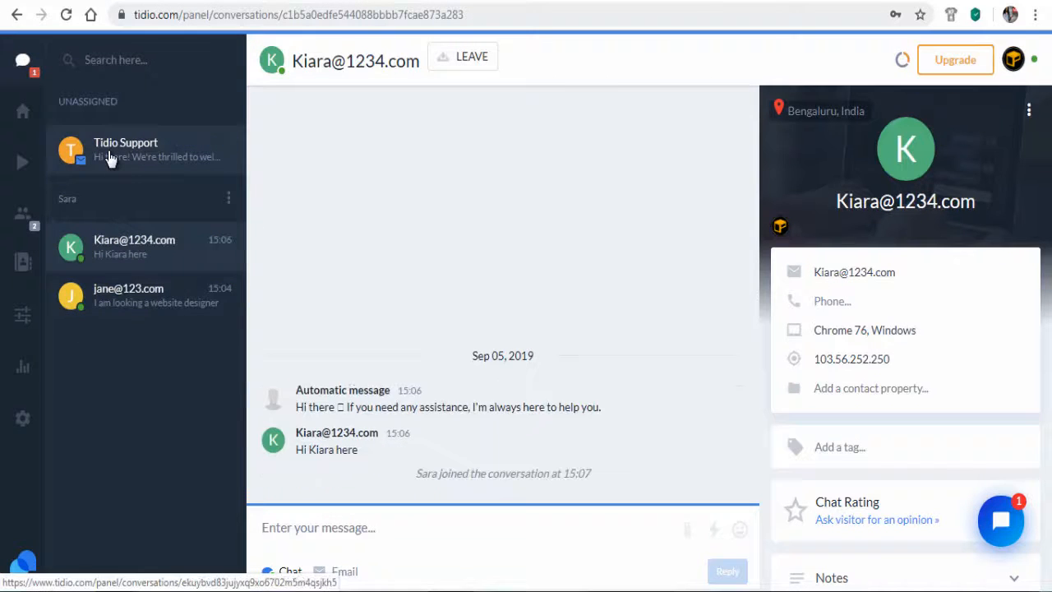
click(324, 536)
text(H)
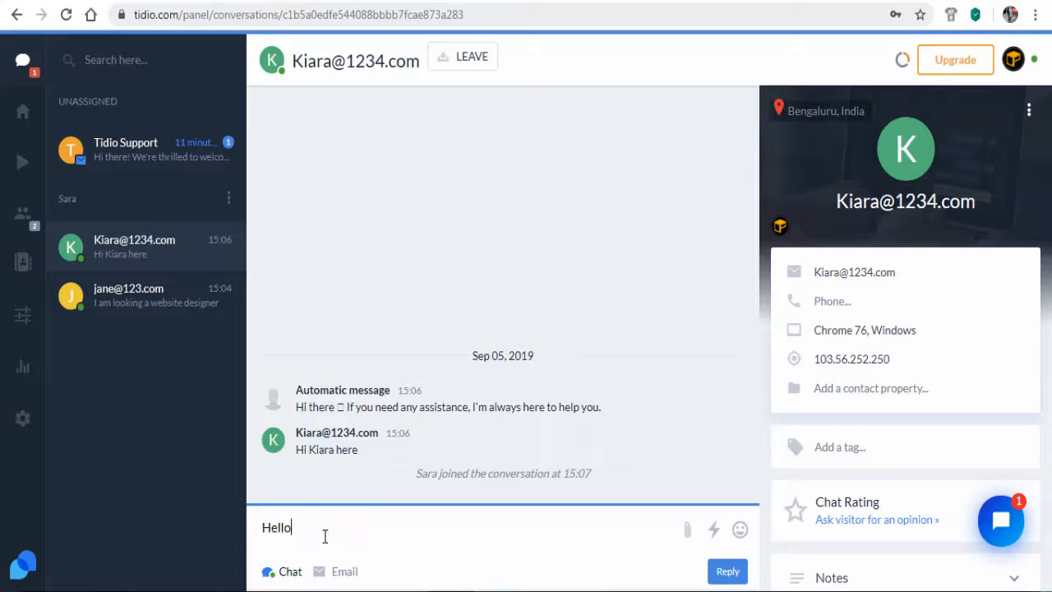
text(ello)
key(Return)
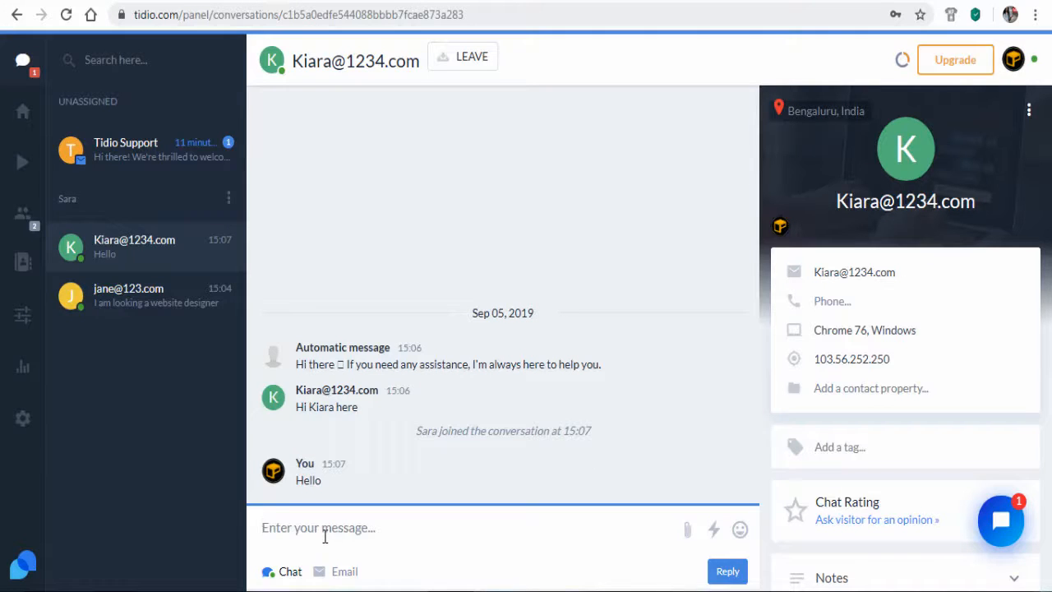
Reply 'We can help you with that' in the first visitor's conversation
click(116, 310)
click(387, 545)
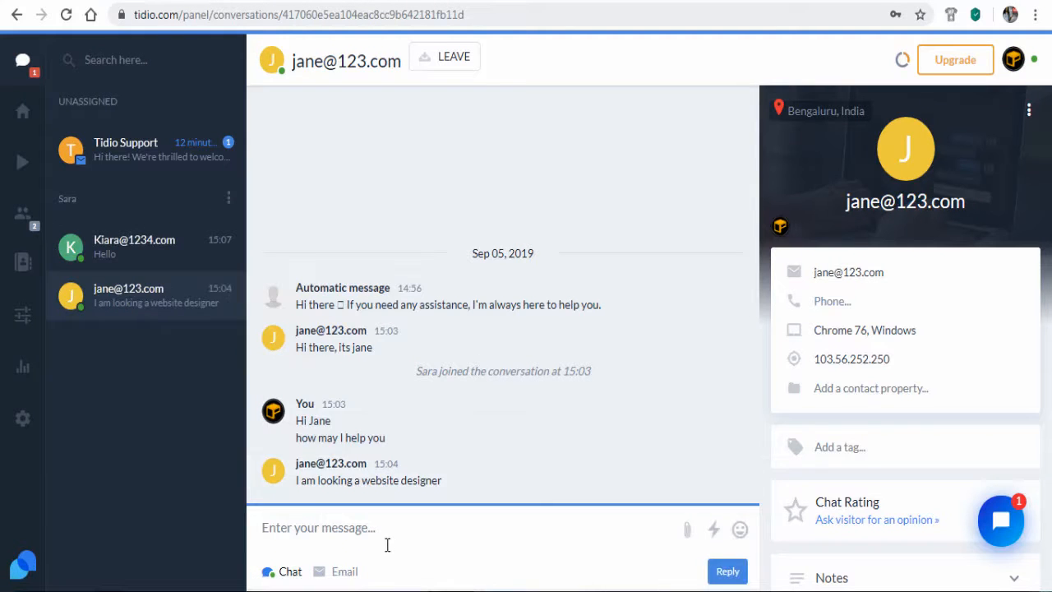
text(We can help you with that)
key(Return)
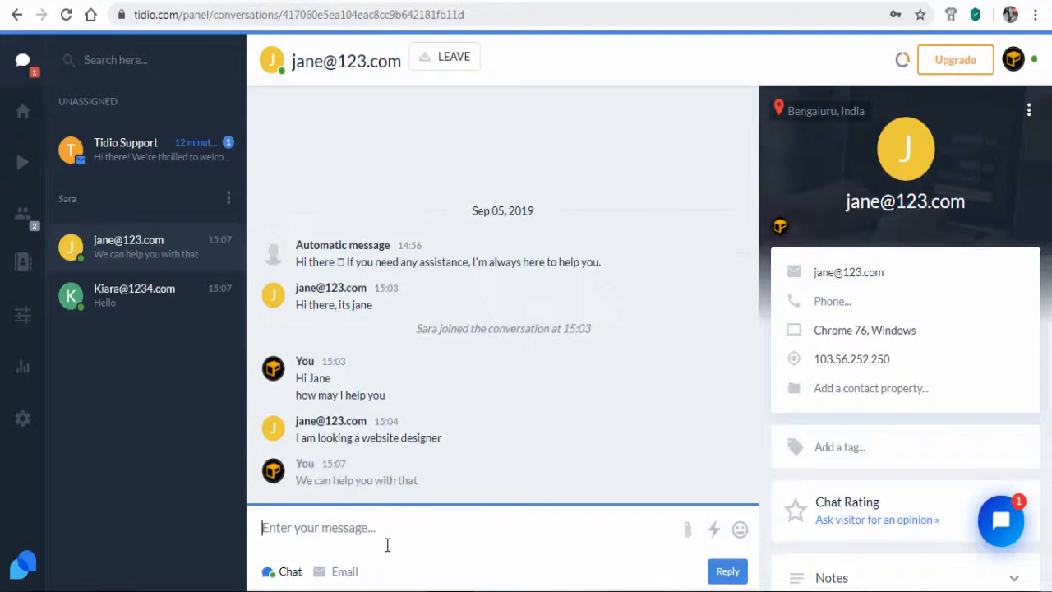
Switch between the two visitors' conversations, ending on the second visitor's chat
click(135, 300)
click(134, 261)
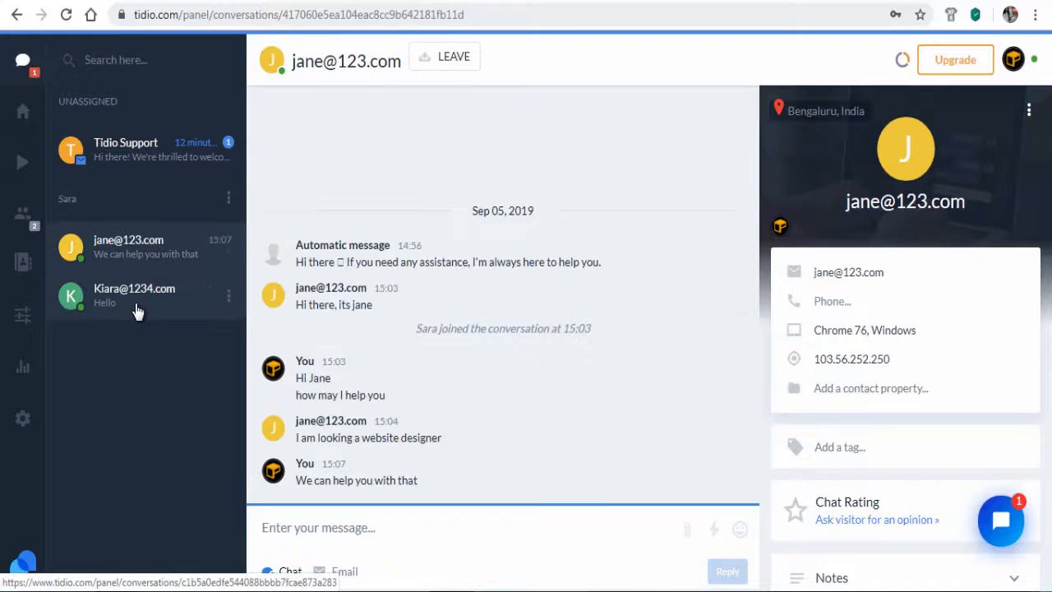
click(136, 305)
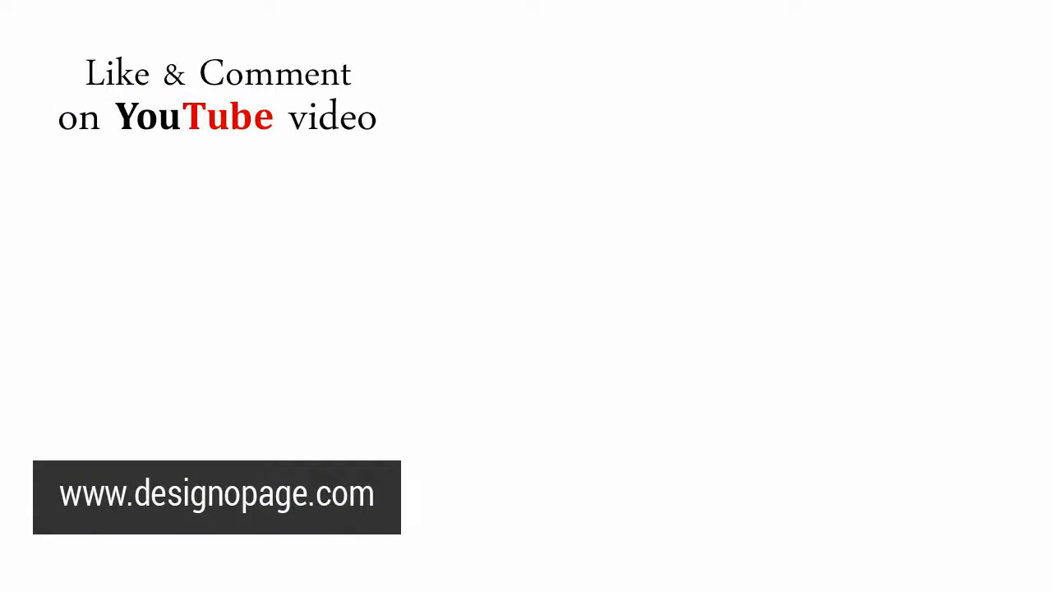